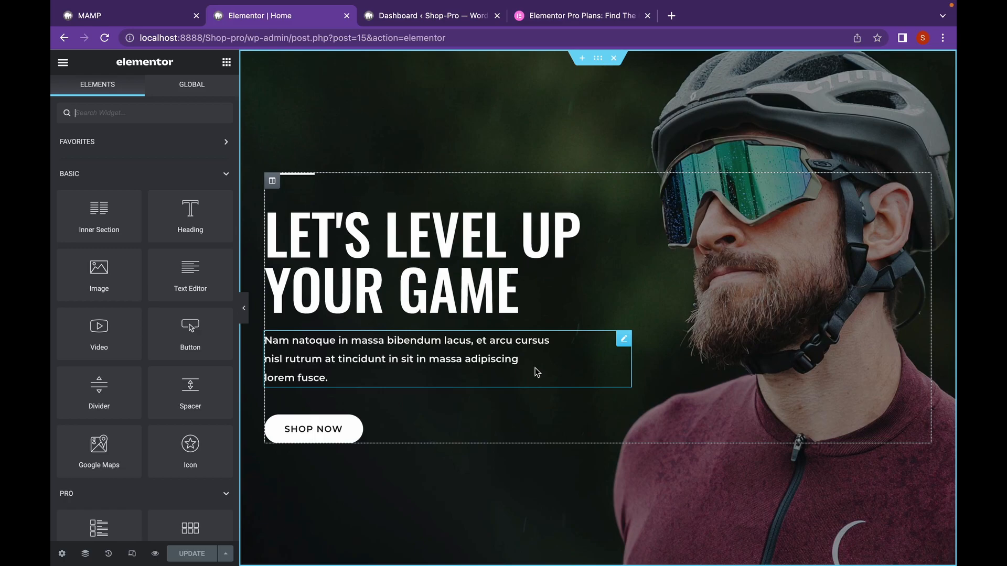
- Choose the Elementor Pro Essential plan on the pricing page and view its checkout form
{"action": "left_click", "coordinate": [571, 13]}
{"action": "scroll", "coordinate": [507, 256], "scroll_direction": "down", "scroll_amount": 4}
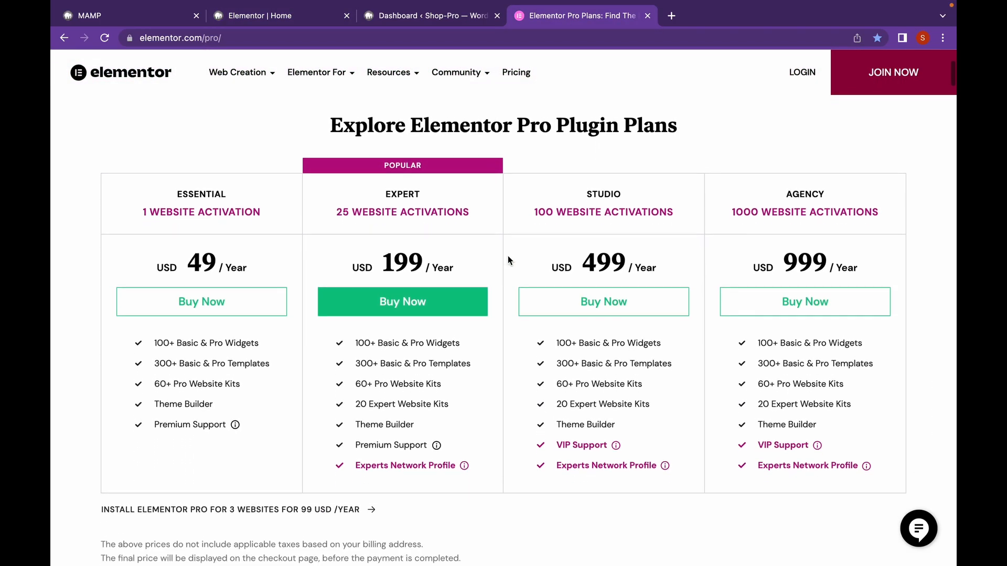
{"action": "scroll", "coordinate": [507, 258], "scroll_direction": "down", "scroll_amount": 1}
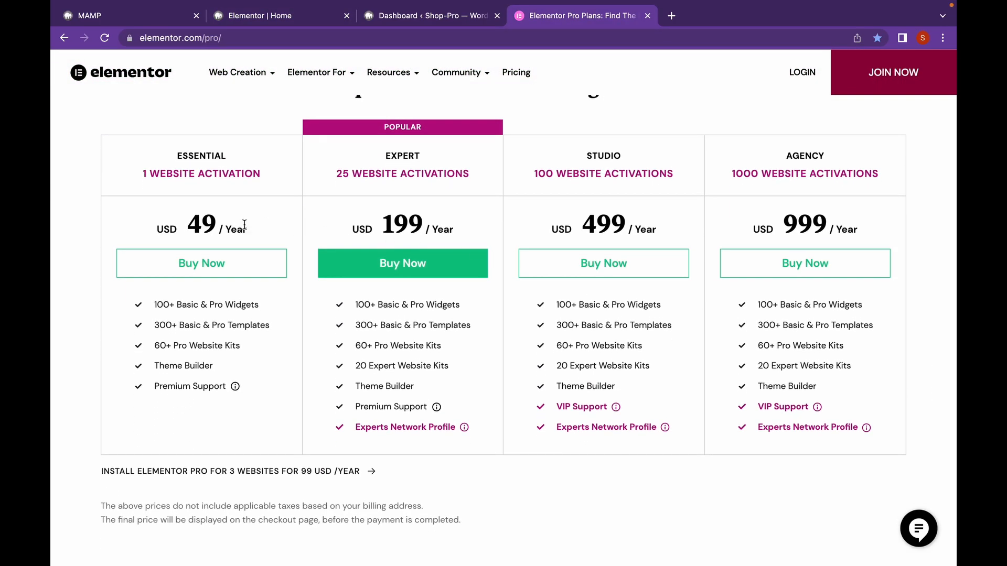
{"action": "left_click", "coordinate": [243, 269]}
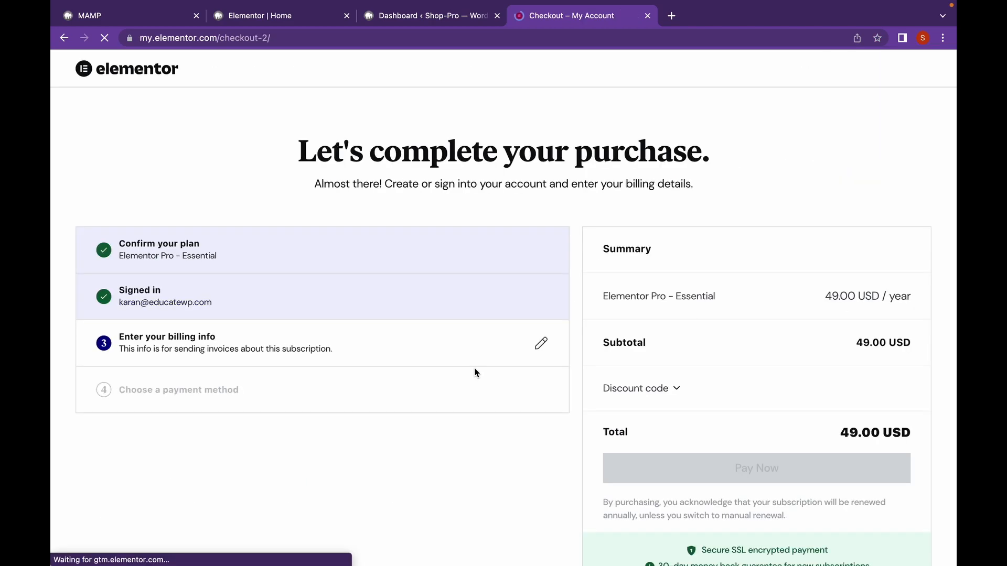
{"action": "scroll", "coordinate": [474, 368], "scroll_direction": "down", "scroll_amount": 1}
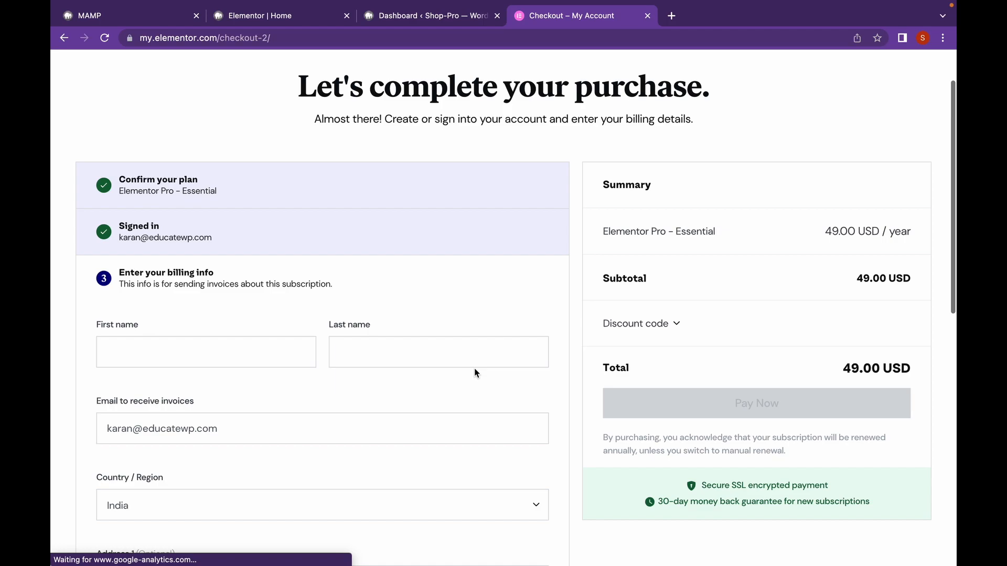
- Inspect the plugin zip upload form in the WordPress dashboard without choosing a file, and close the dashboard and checkout pages
{"action": "left_click", "coordinate": [391, 17]}
{"action": "mouse_move", "coordinate": [87, 440]}
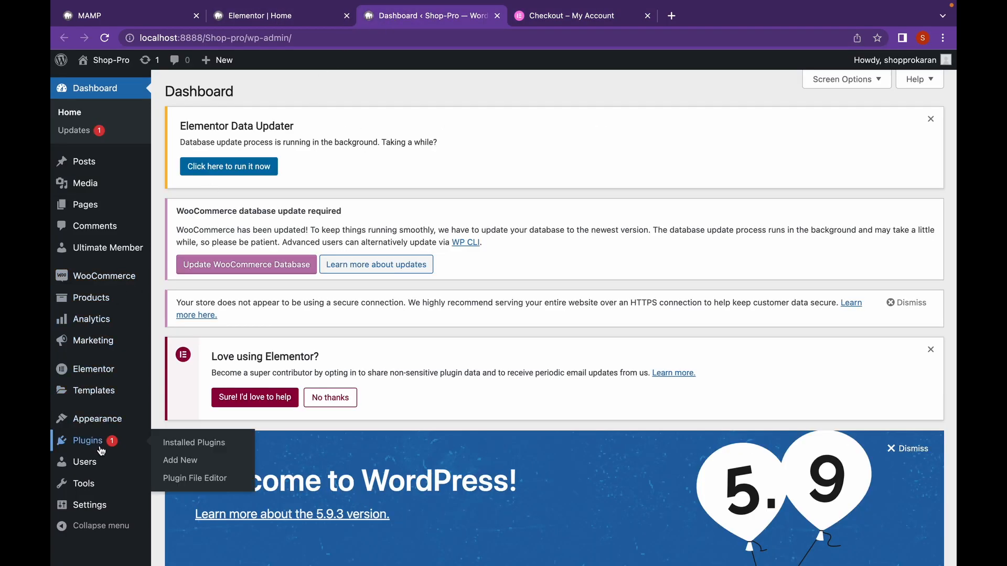
{"action": "left_click", "coordinate": [181, 461]}
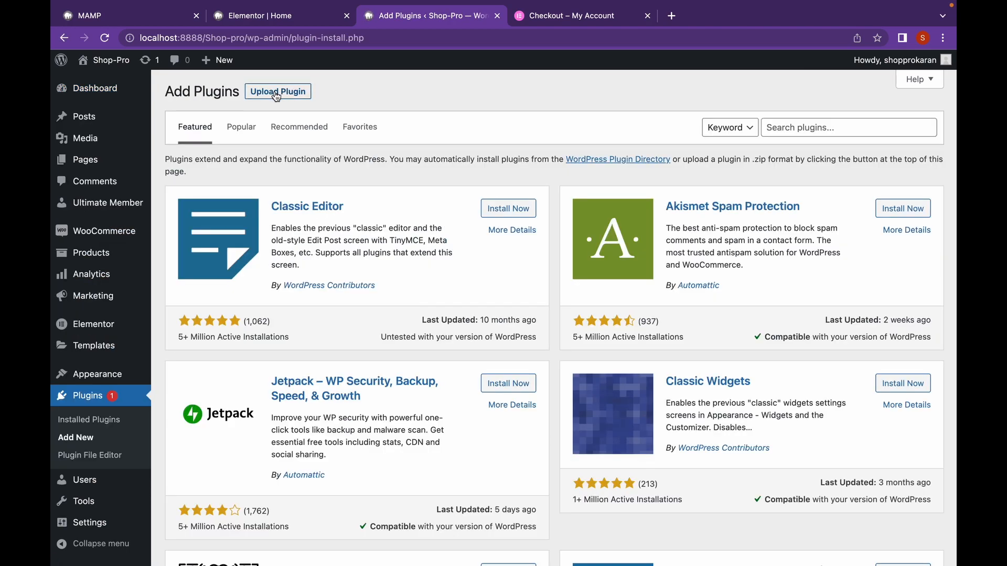
{"action": "left_click", "coordinate": [276, 94]}
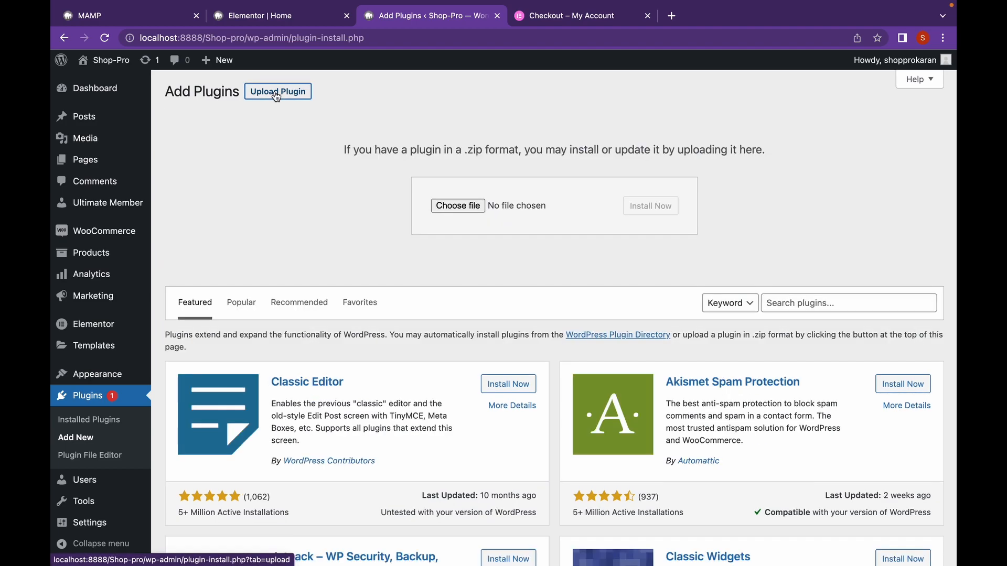
{"action": "left_click", "coordinate": [451, 215]}
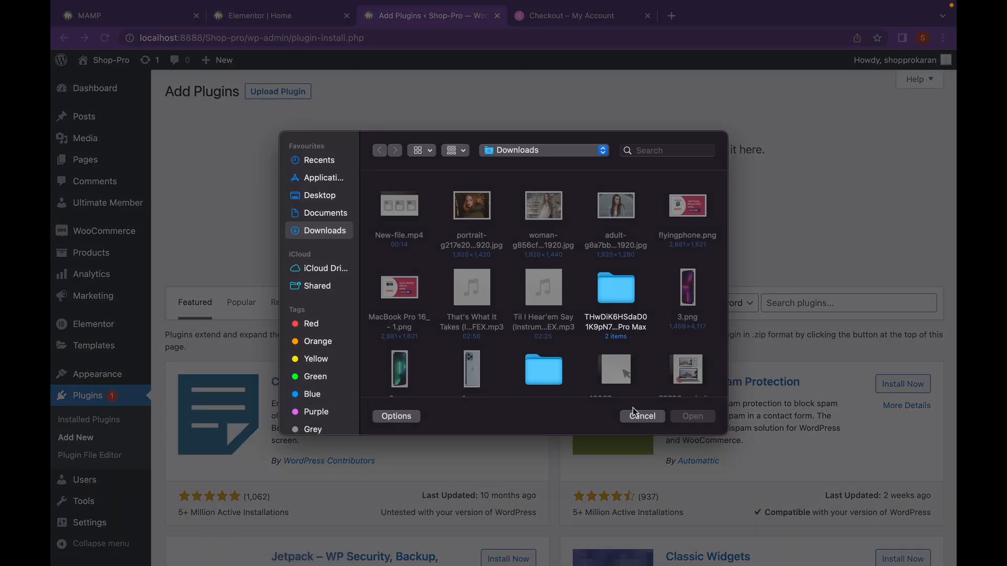
{"action": "left_click", "coordinate": [634, 416]}
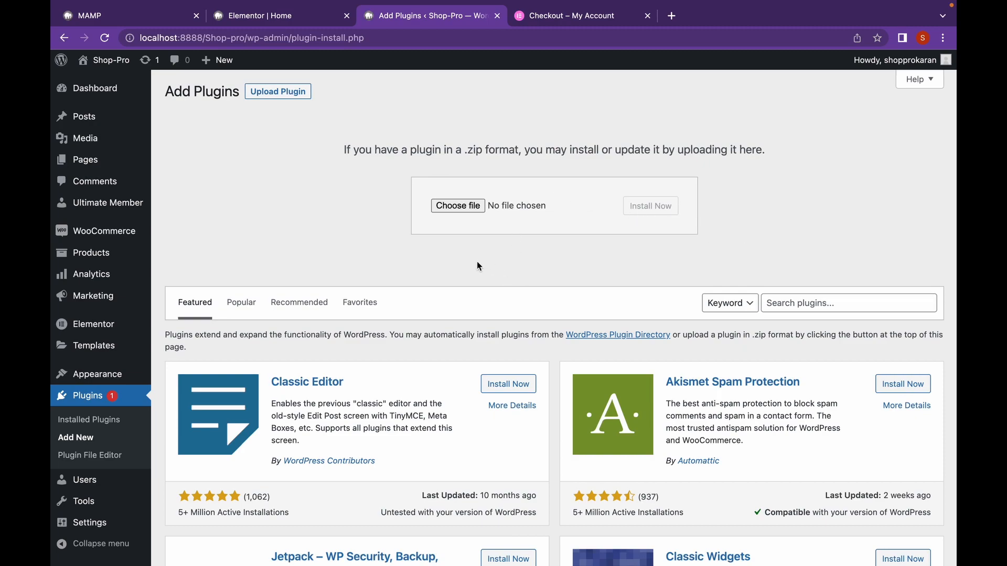
{"action": "left_click", "coordinate": [501, 17]}
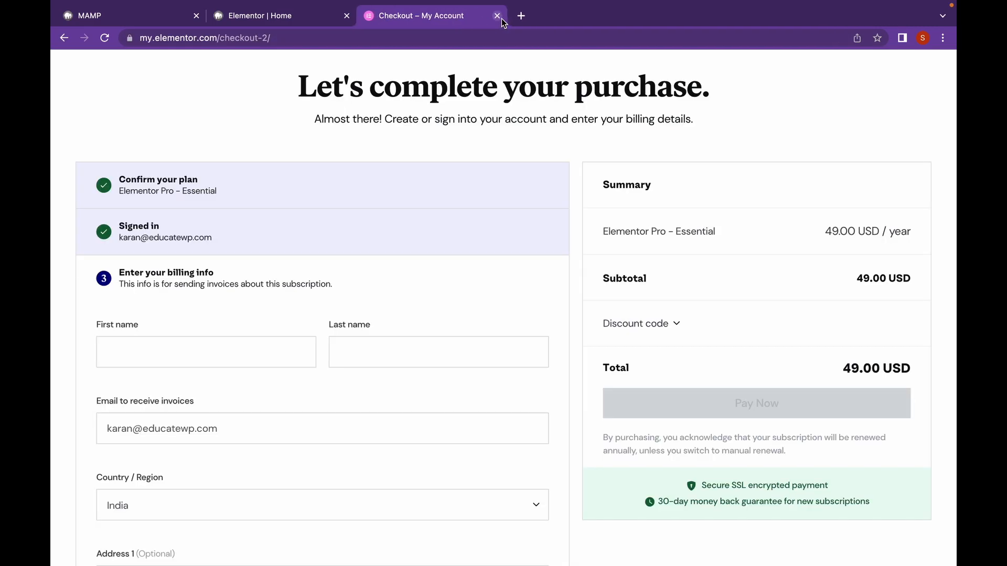
{"action": "left_click", "coordinate": [501, 17]}
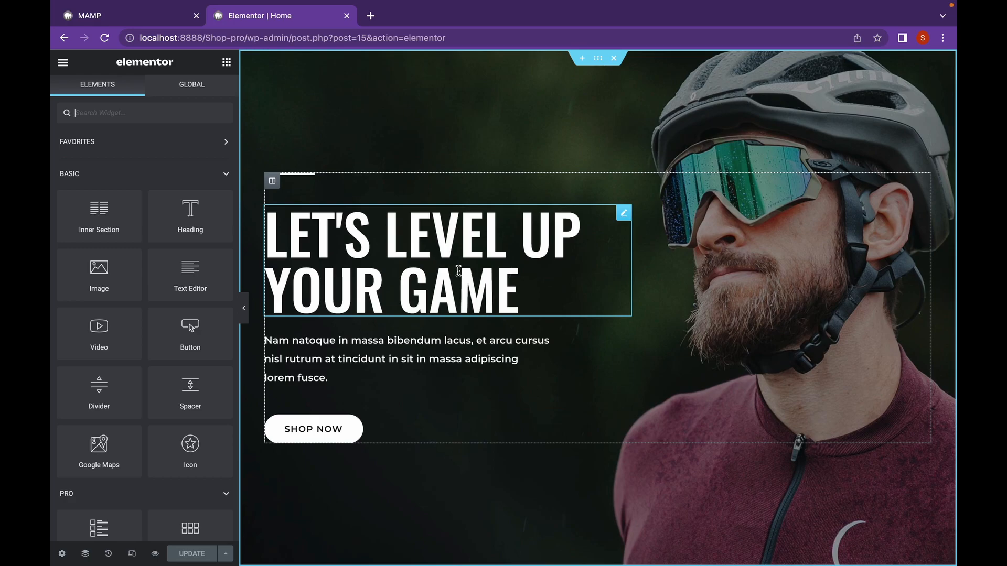
- Replace the title of the "Let's Level Up Your Game" heading with the User Info dynamic tag
{"action": "left_click", "coordinate": [442, 237]}
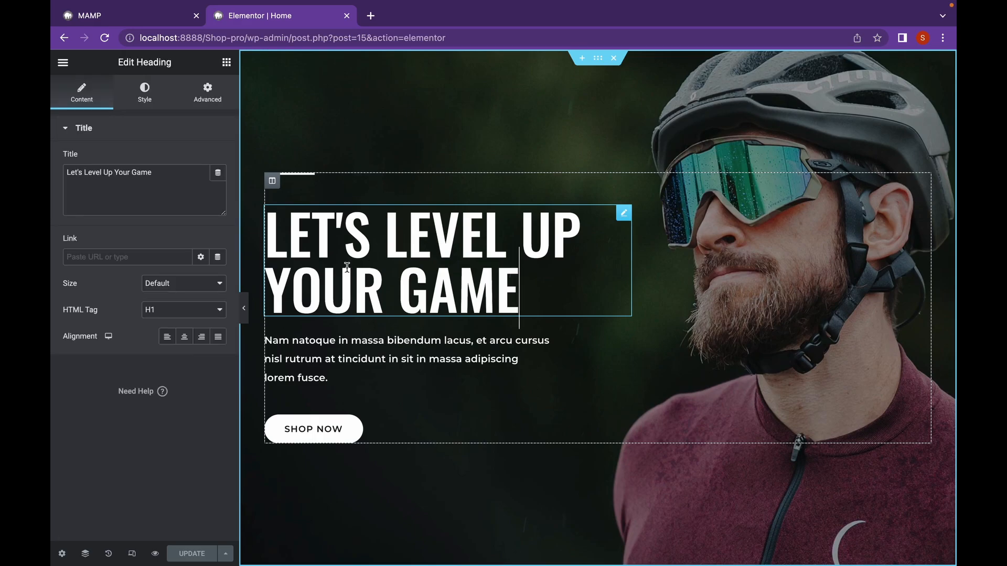
{"action": "left_click", "coordinate": [218, 174]}
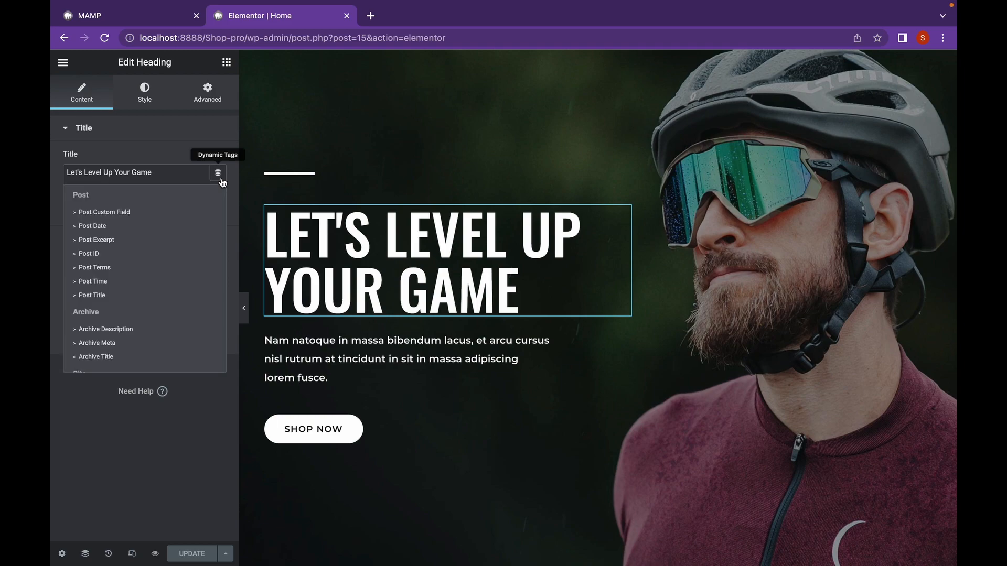
{"action": "scroll", "coordinate": [142, 244], "scroll_direction": "down", "scroll_amount": 1}
{"action": "scroll", "coordinate": [142, 244], "scroll_direction": "up", "scroll_amount": 1}
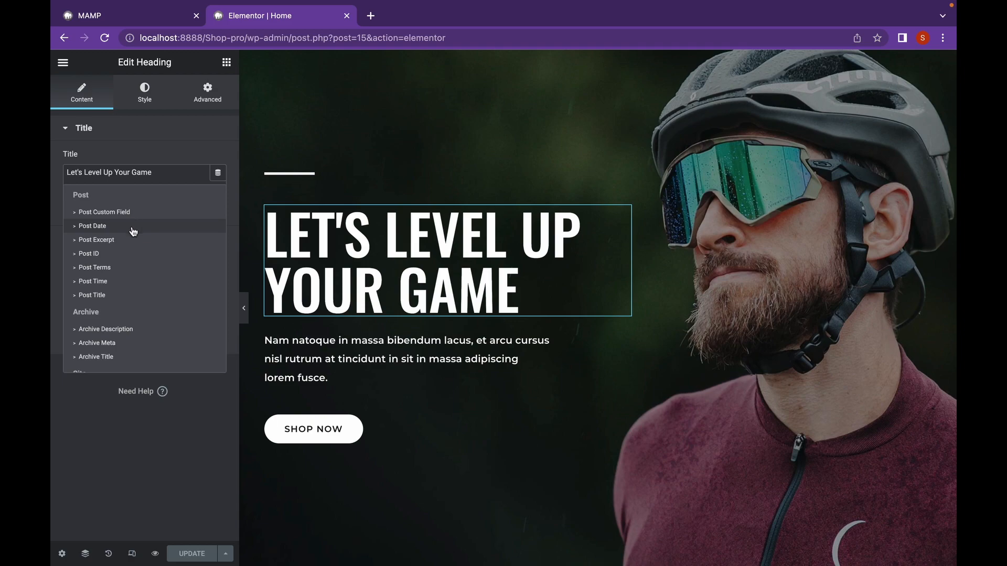
{"action": "scroll", "coordinate": [133, 280], "scroll_direction": "down", "scroll_amount": 5}
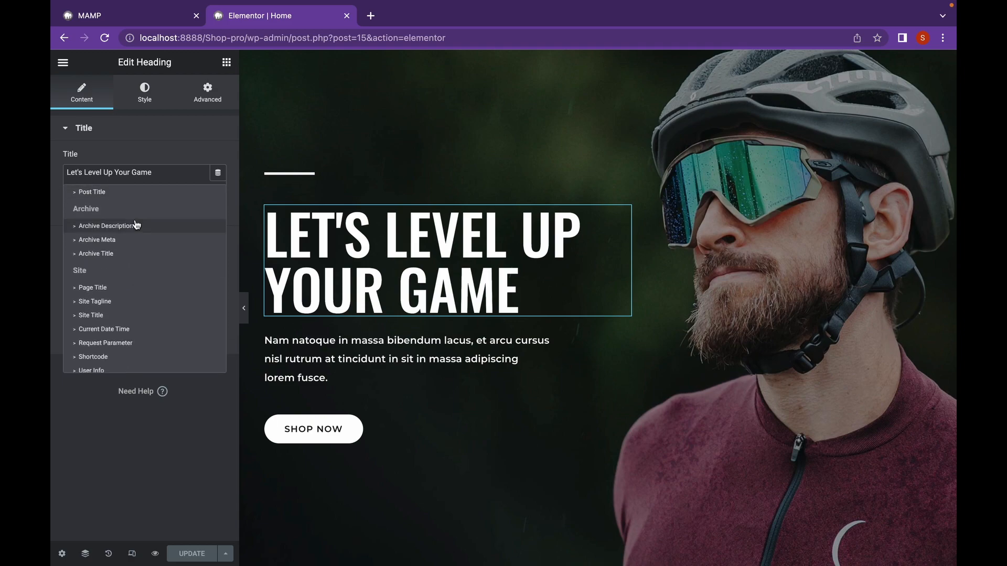
{"action": "scroll", "coordinate": [142, 246], "scroll_direction": "down", "scroll_amount": 3}
{"action": "scroll", "coordinate": [143, 245], "scroll_direction": "down", "scroll_amount": 5}
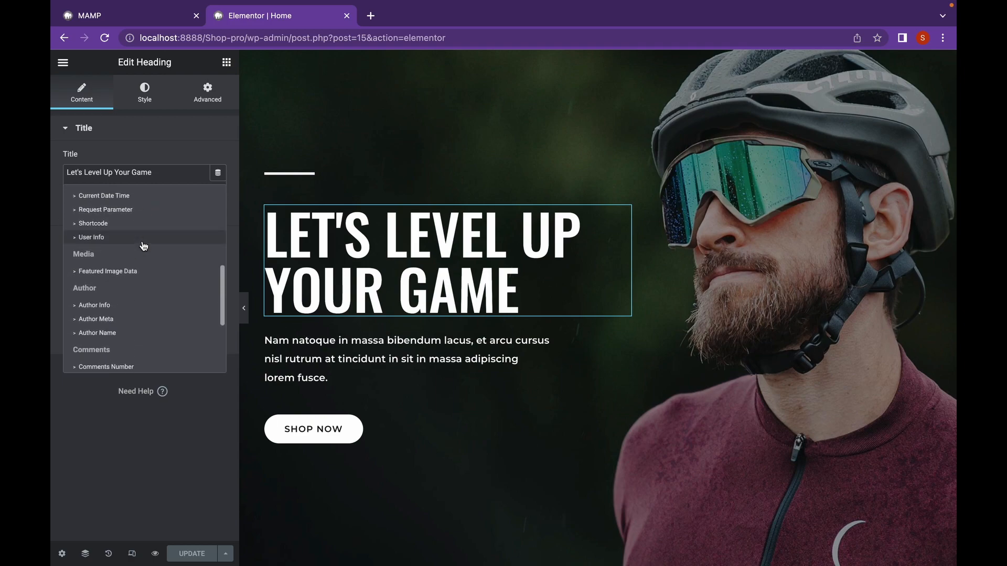
{"action": "scroll", "coordinate": [136, 240], "scroll_direction": "down", "scroll_amount": 3}
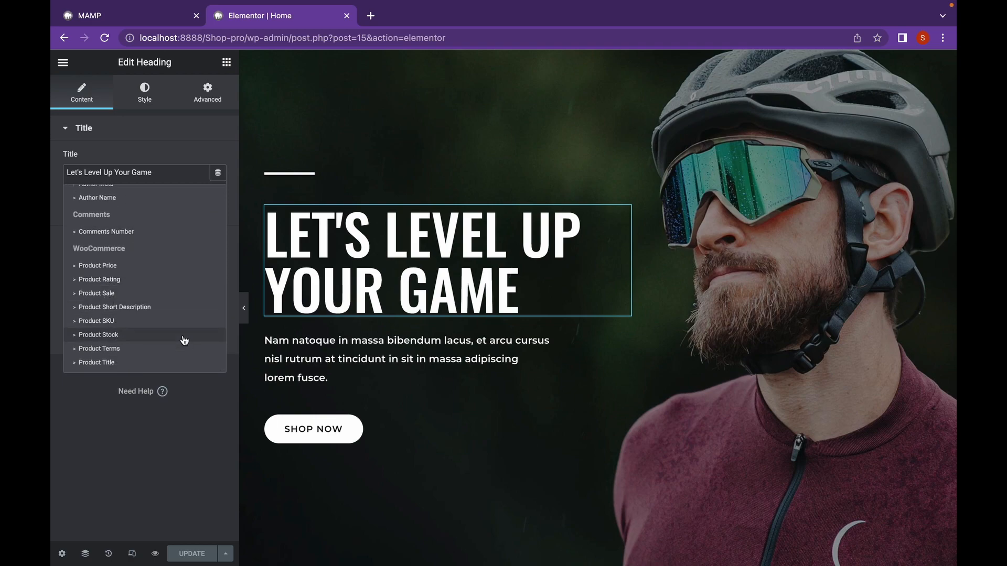
{"action": "scroll", "coordinate": [184, 341], "scroll_direction": "up", "scroll_amount": 2}
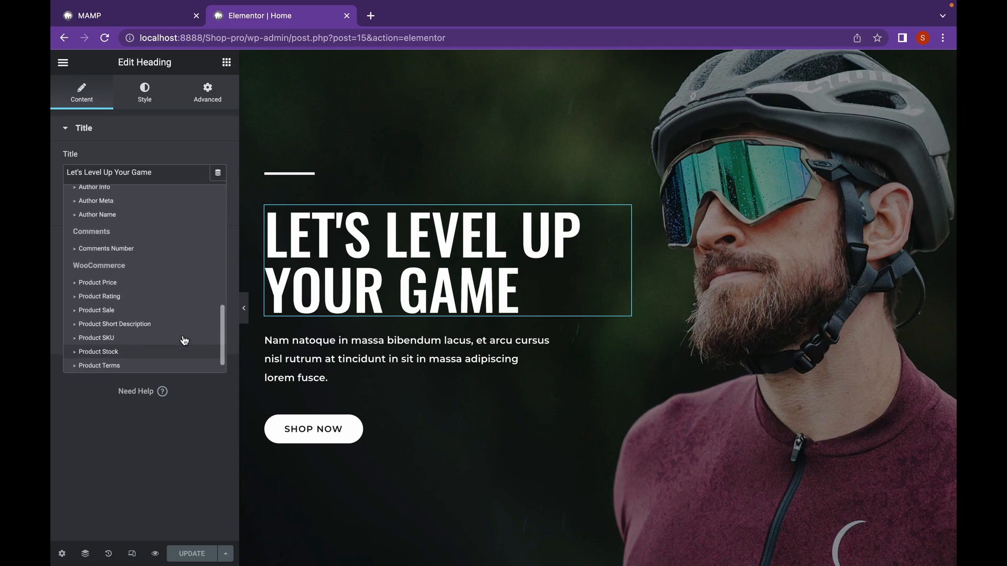
{"action": "scroll", "coordinate": [184, 340], "scroll_direction": "up", "scroll_amount": 5}
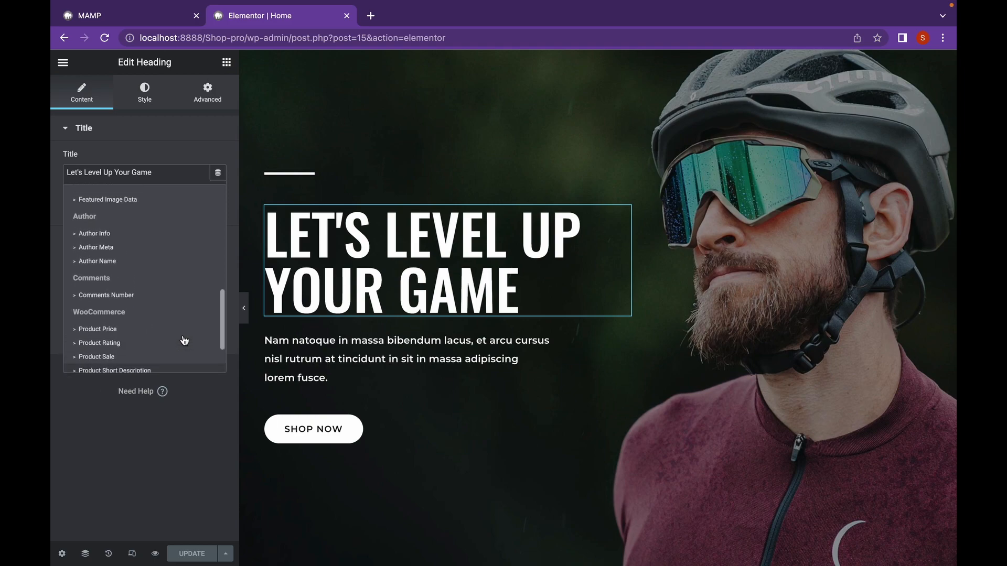
{"action": "scroll", "coordinate": [184, 341], "scroll_direction": "up", "scroll_amount": 3}
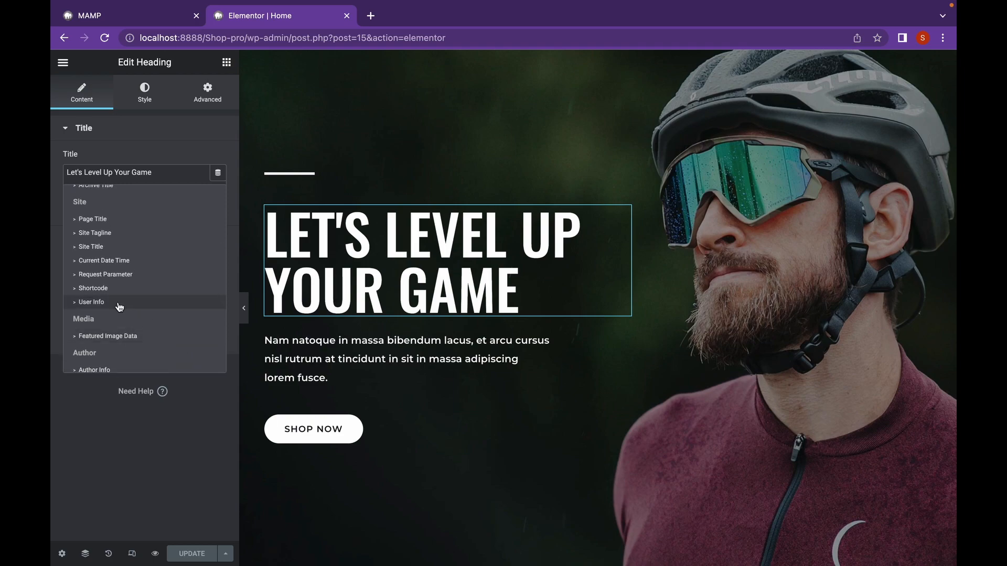
{"action": "left_click", "coordinate": [76, 304]}
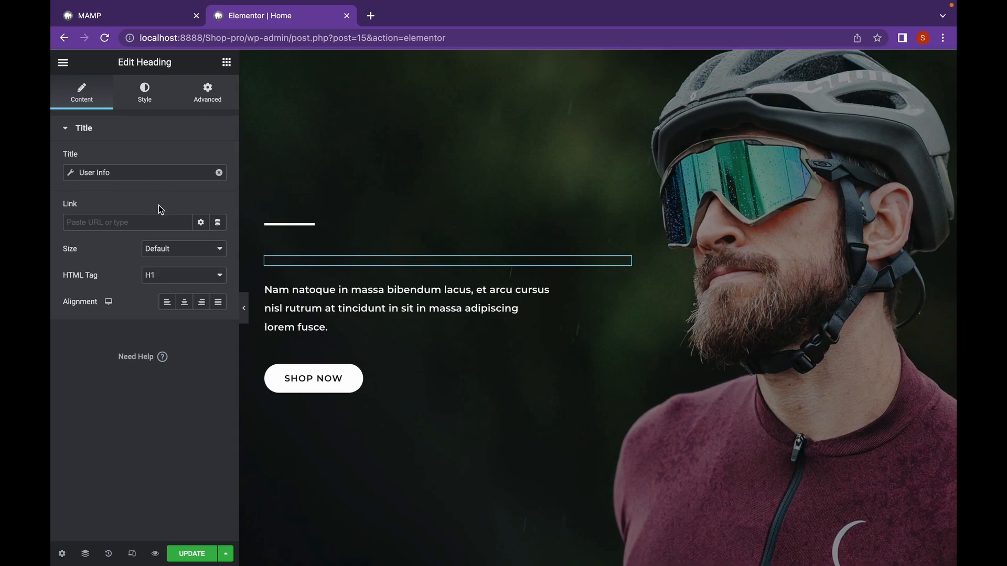
- Set the field of the heading's User Info tag to Display Name
{"action": "left_click", "coordinate": [73, 176]}
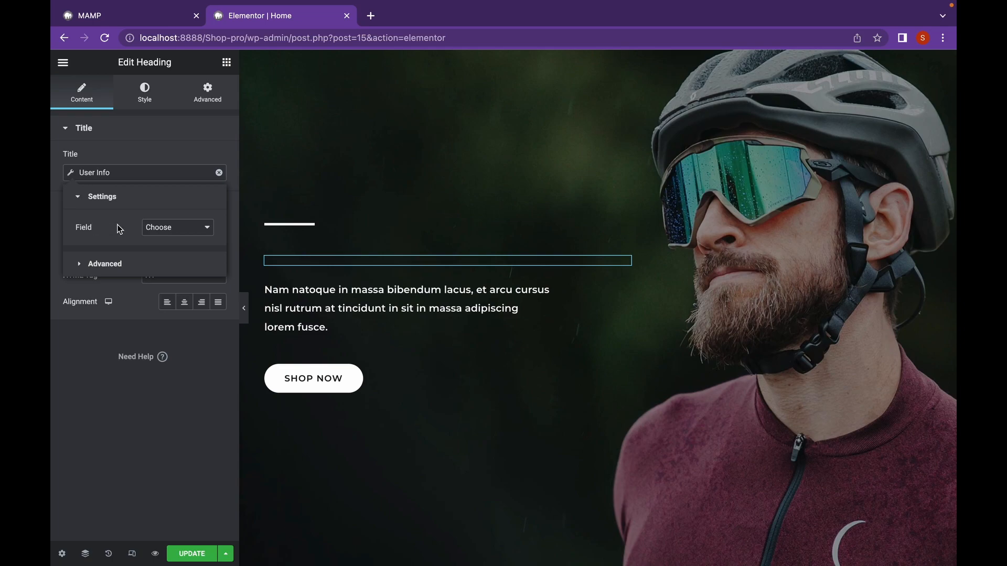
{"action": "left_click", "coordinate": [181, 231]}
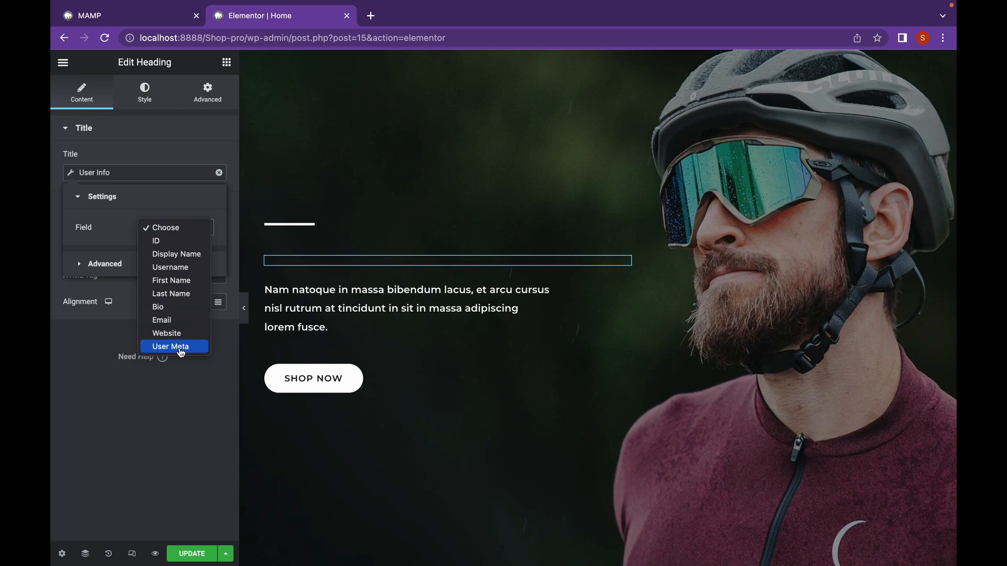
{"action": "left_click", "coordinate": [176, 254]}
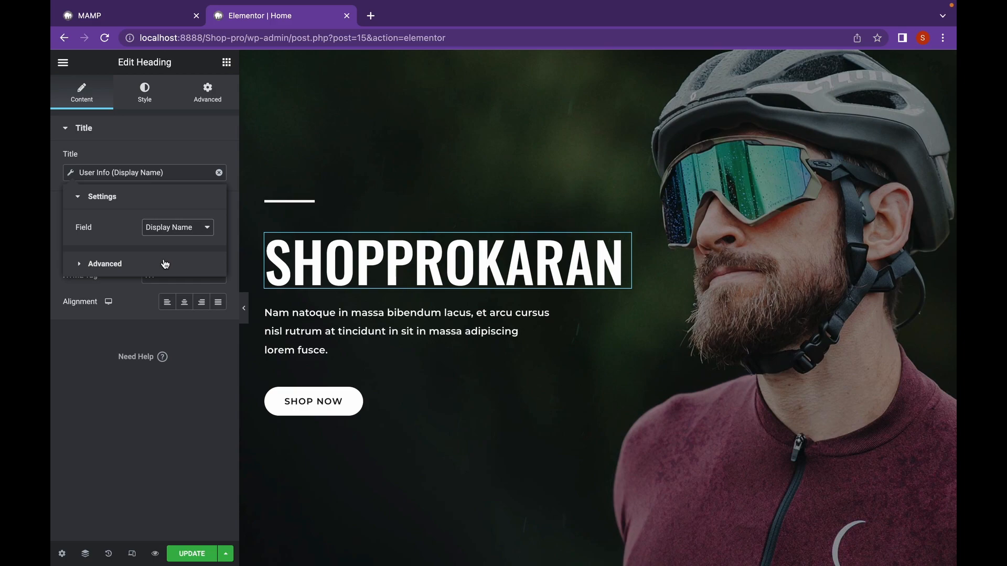
- Add the text "Hey," before the display name in the heading's dynamic tag
{"action": "scroll", "coordinate": [371, 279], "scroll_direction": "down", "scroll_amount": 1}
{"action": "scroll", "coordinate": [371, 279], "scroll_direction": "up", "scroll_amount": 1}
{"action": "left_click", "coordinate": [78, 267]}
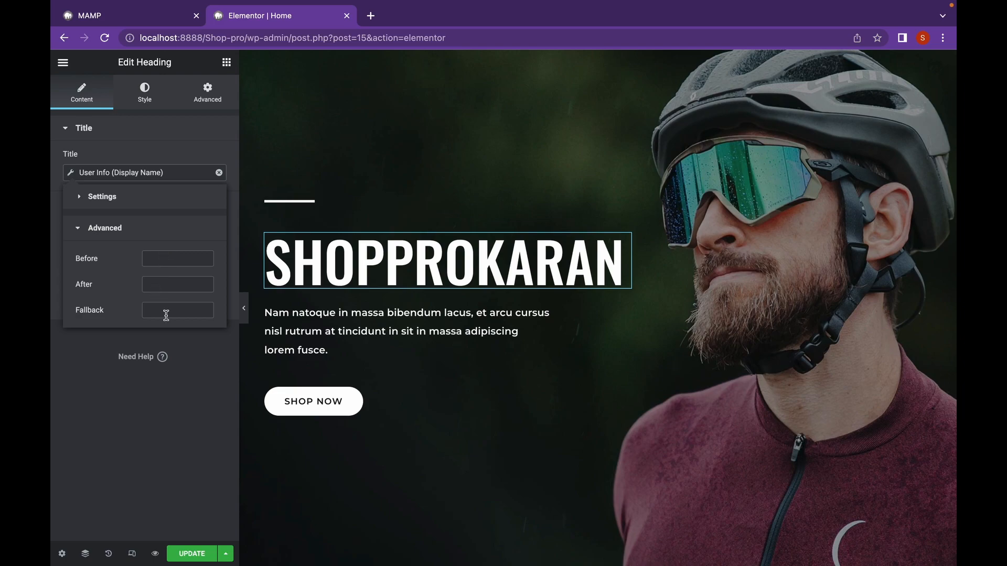
{"action": "left_click", "coordinate": [160, 260]}
{"action": "type", "text": "Hey,"}
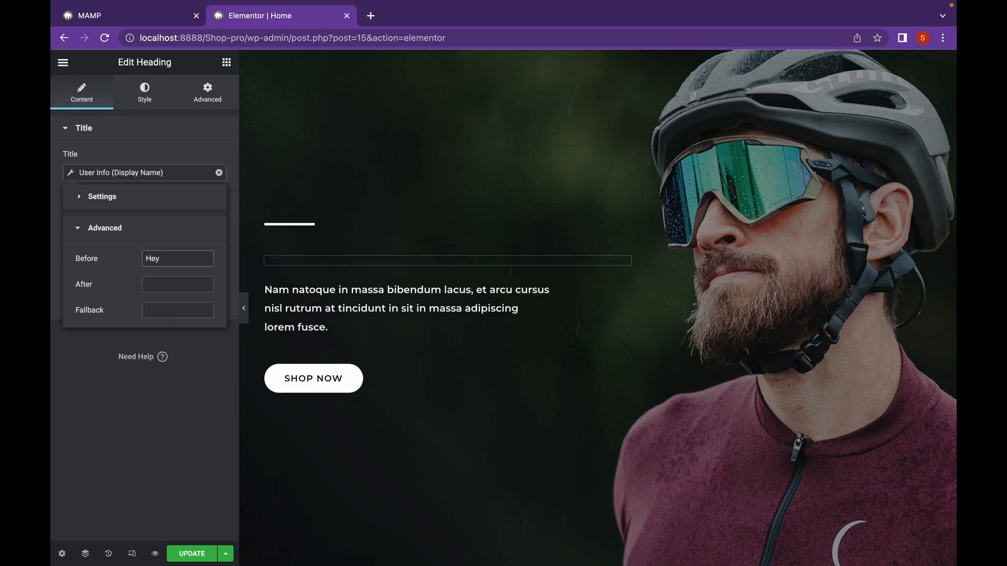
- Add the text "Looking for some Grind?" after the display name in the heading's dynamic tag
{"action": "left_click", "coordinate": [156, 285]}
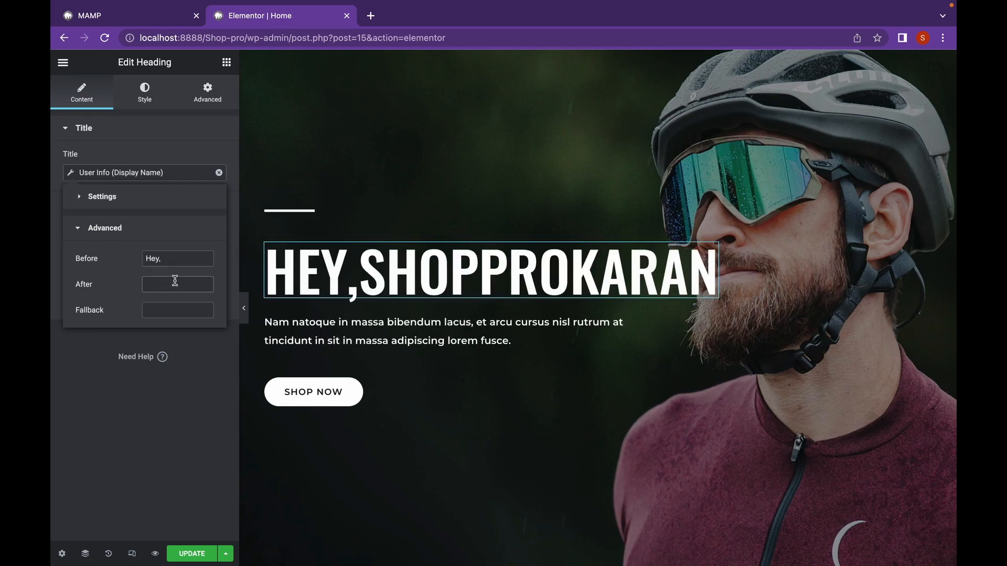
{"action": "type", "text": "Look"}
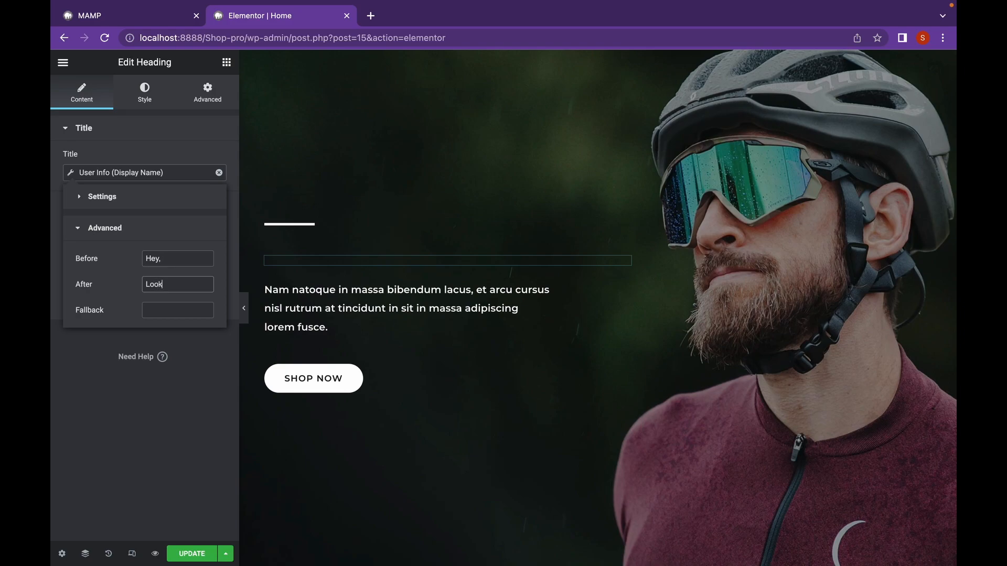
{"action": "type", "text": "ing for some"}
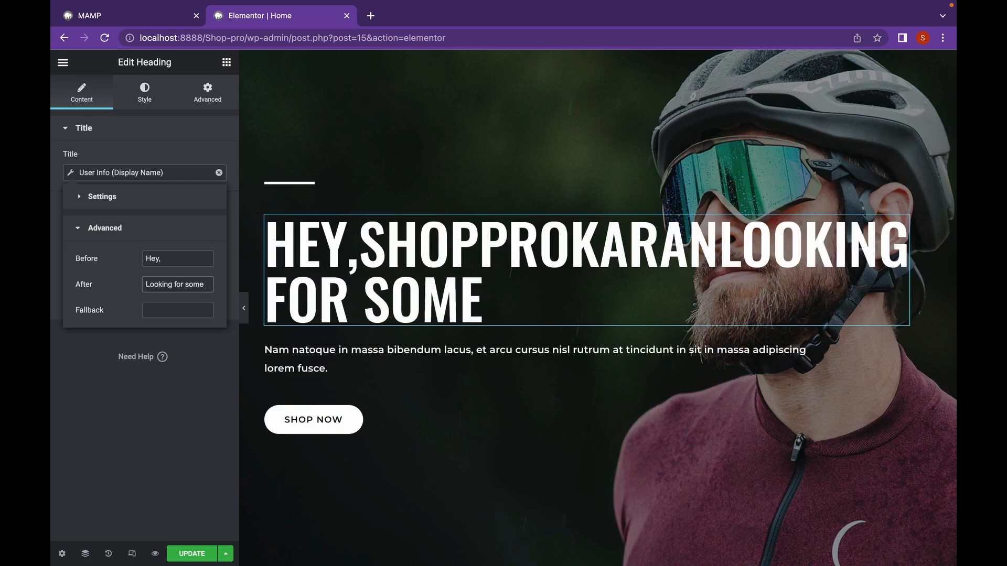
{"action": "type", "text": " Grind"}
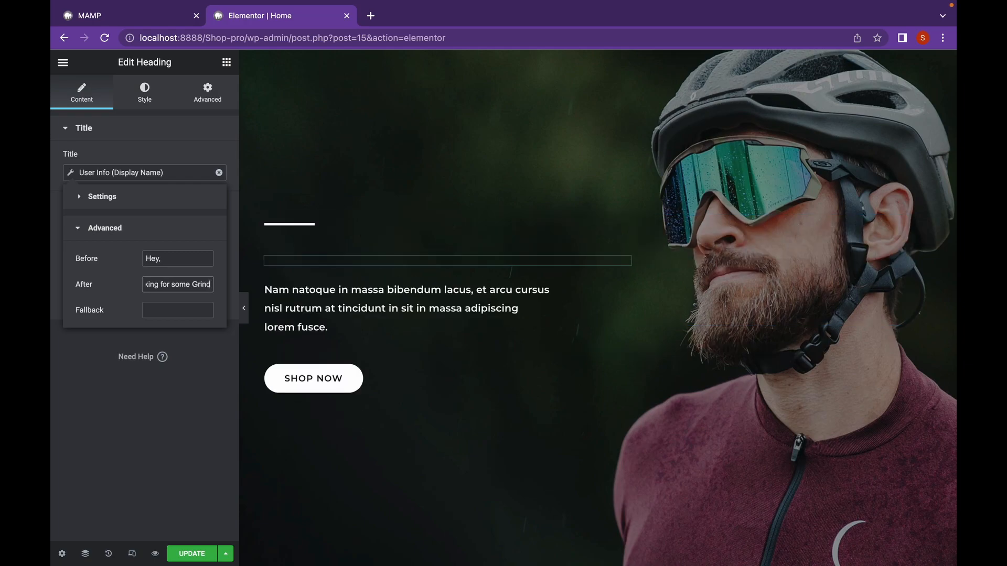
{"action": "type", "text": "?"}
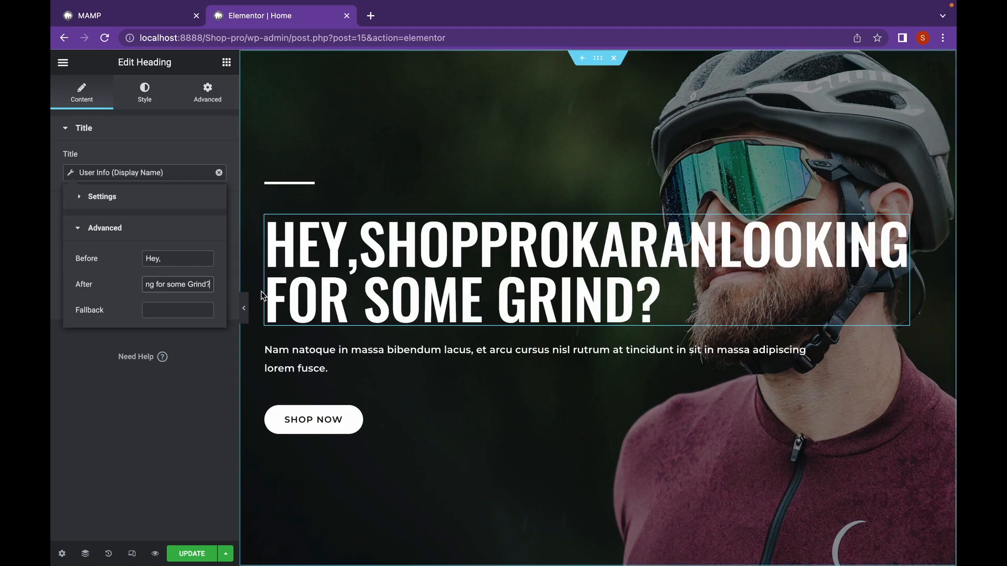
- Set the heading's typography size to 58 px
{"action": "left_click", "coordinate": [133, 102]}
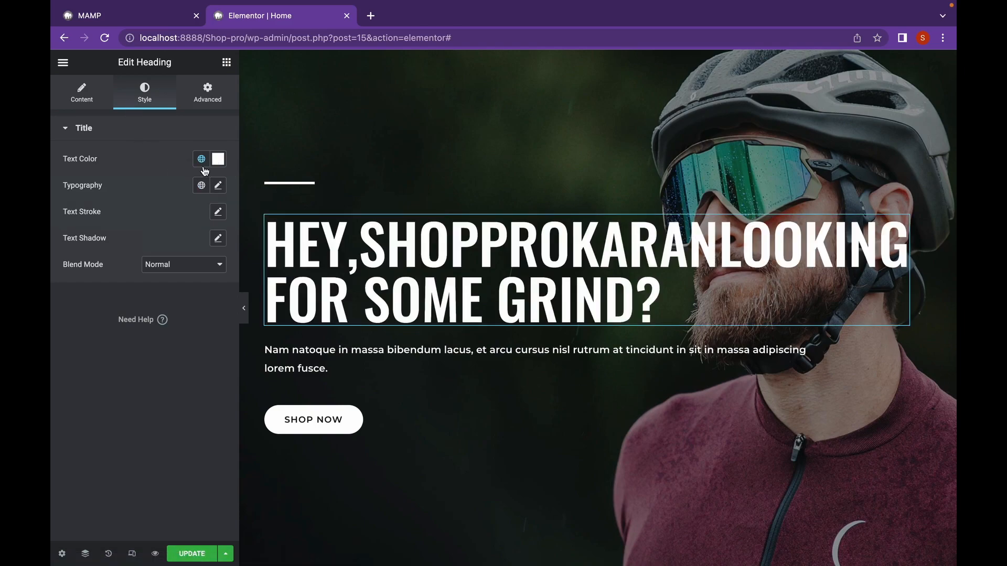
{"action": "left_click", "coordinate": [217, 159]}
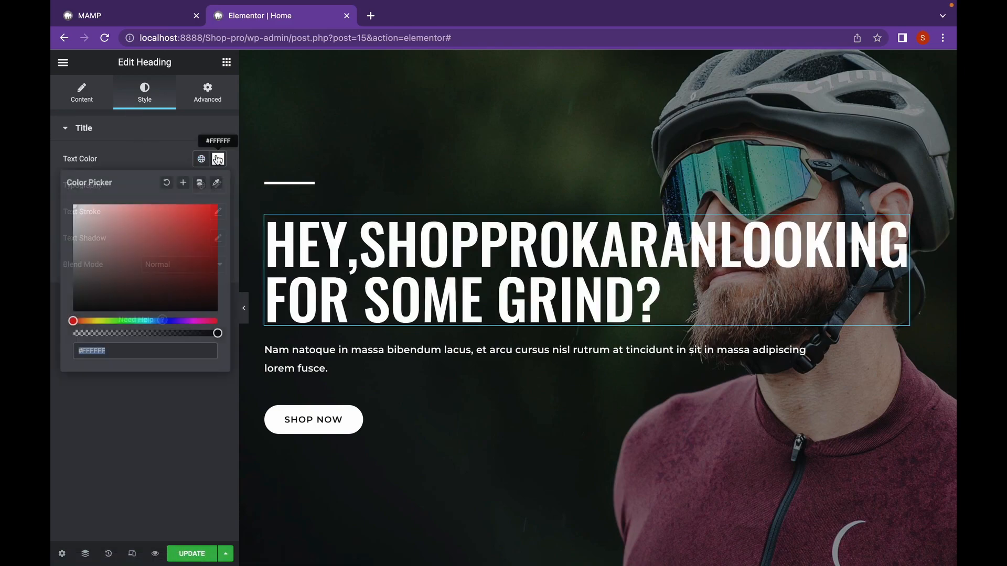
{"action": "left_click", "coordinate": [150, 154]}
{"action": "left_click", "coordinate": [217, 187]}
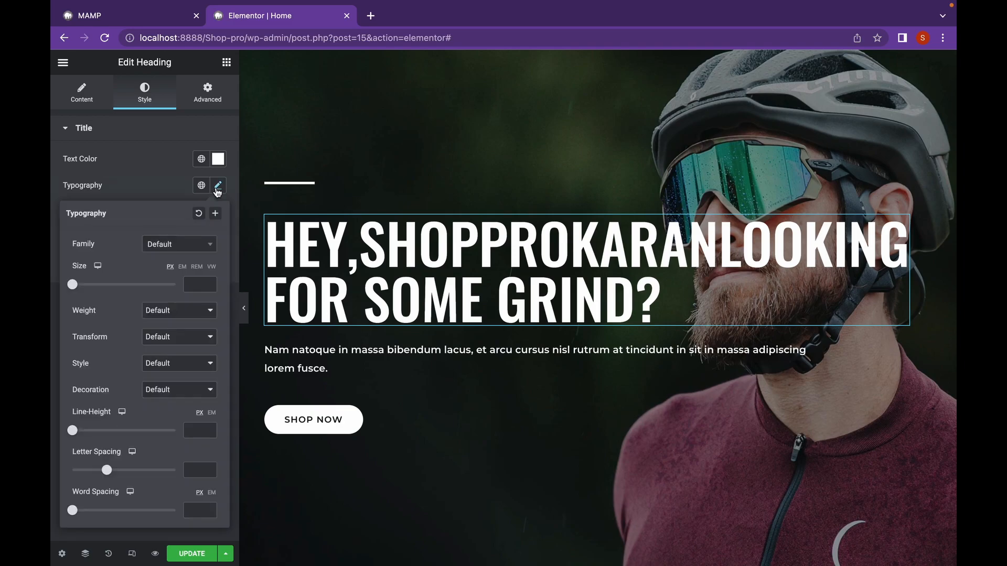
{"action": "left_click_drag", "start_coordinate": [72, 285], "coordinate": [102, 308]}
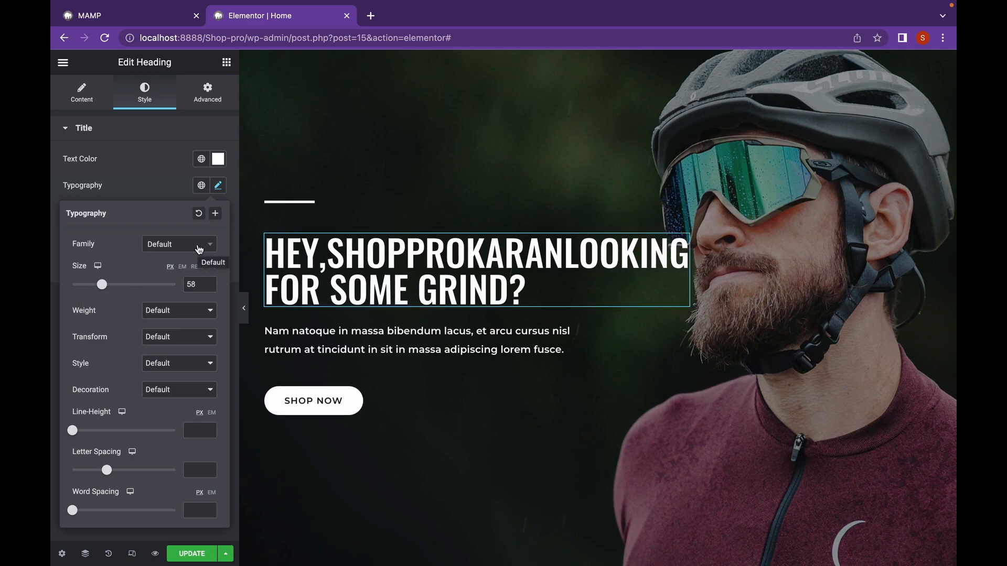
- Preview the home page hero at full width without the editor panel, and restore the panel
{"action": "left_click", "coordinate": [246, 320]}
{"action": "left_click", "coordinate": [245, 320]}
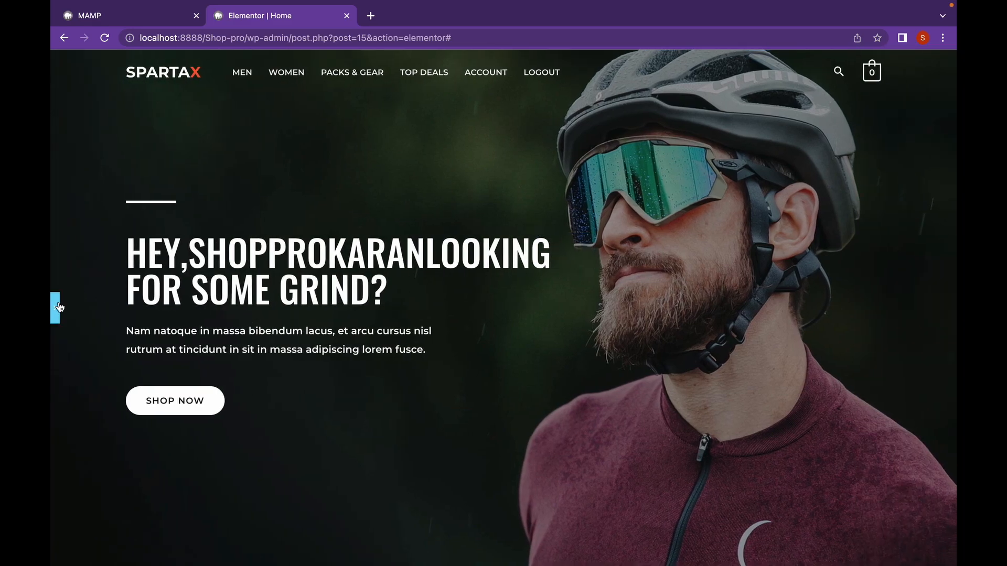
{"action": "left_click", "coordinate": [59, 306]}
- Add a space before "Looking for some Grind?" in the After text of the heading's User Info tag
{"action": "left_click", "coordinate": [382, 286]}
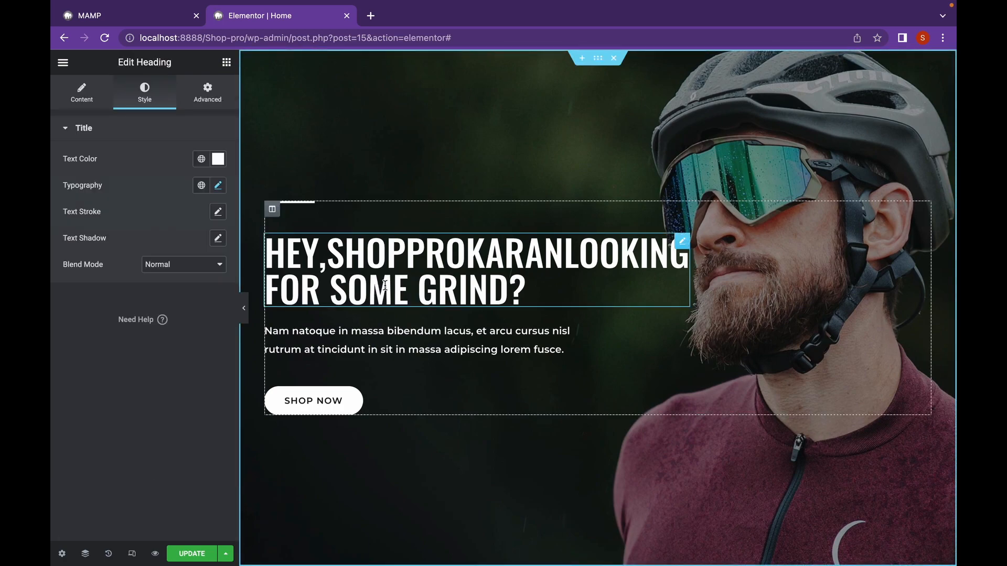
{"action": "left_click", "coordinate": [90, 96]}
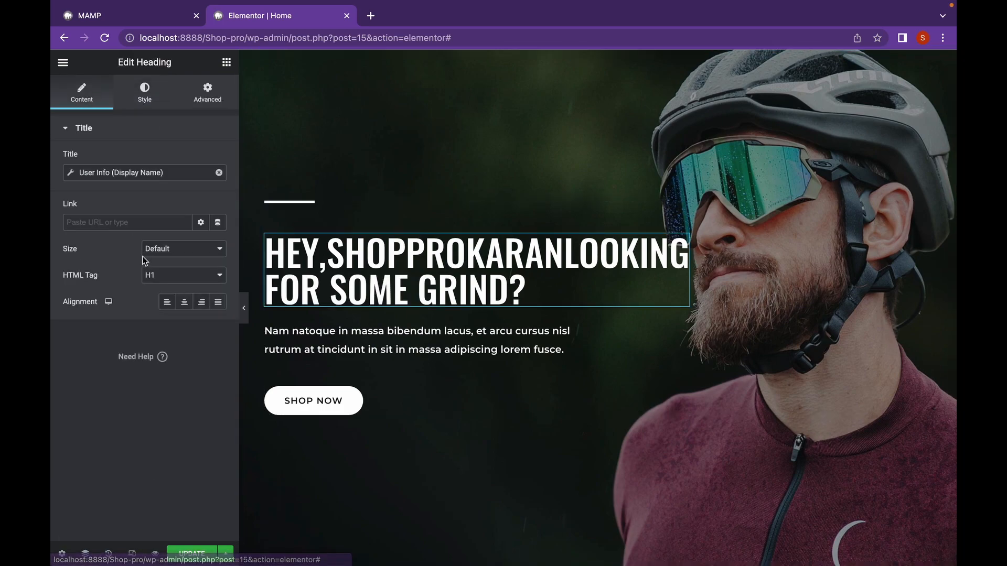
{"action": "left_click", "coordinate": [77, 174]}
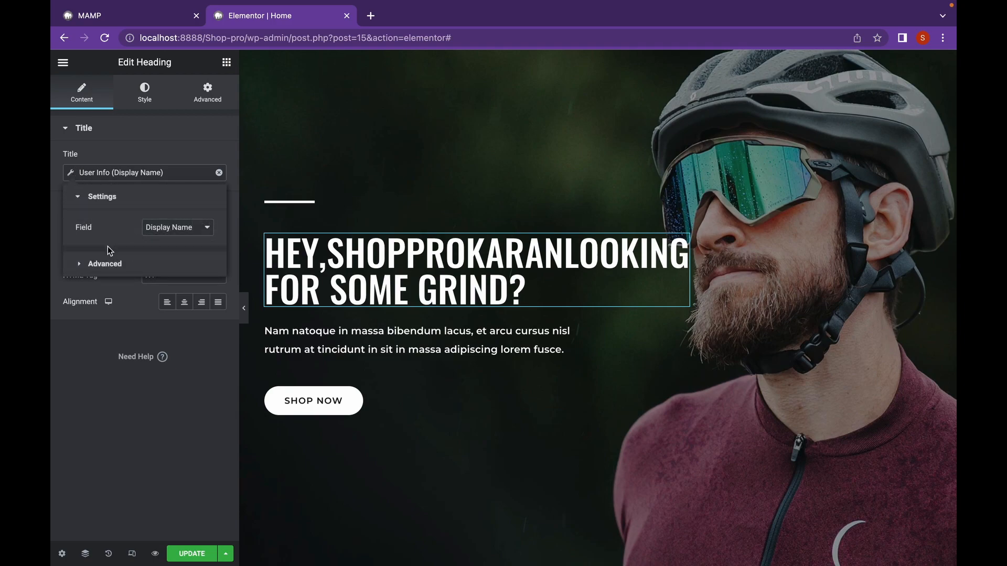
{"action": "left_click", "coordinate": [89, 263]}
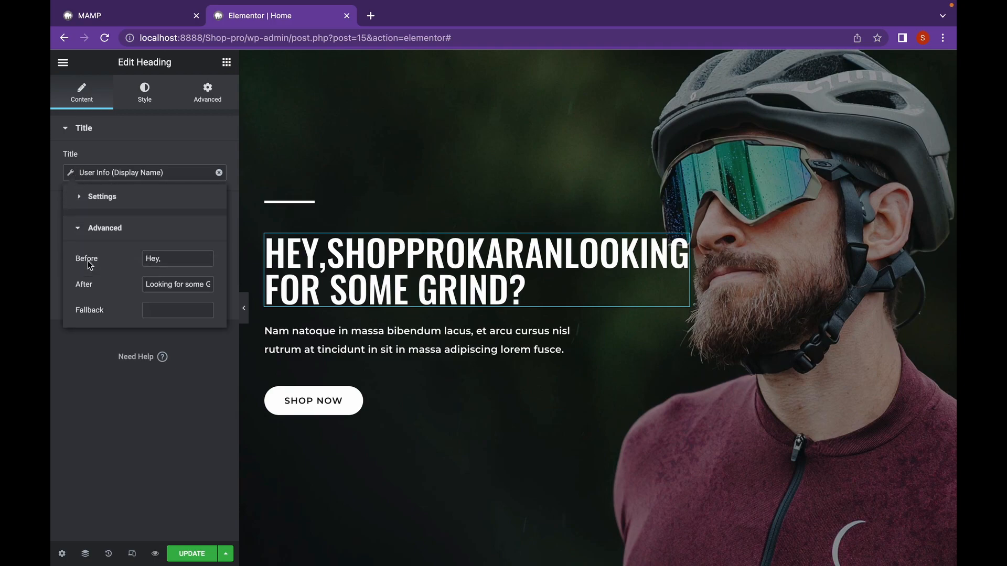
{"action": "left_click", "coordinate": [147, 286]}
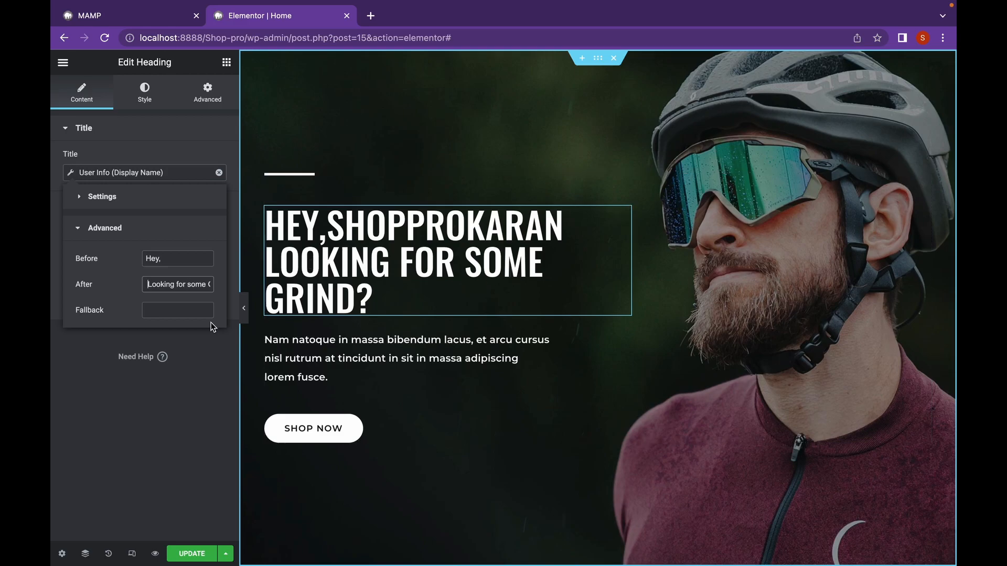
- Set the fallback text of the heading's User Info tag to "Man" and update the page
{"action": "left_click", "coordinate": [180, 314]}
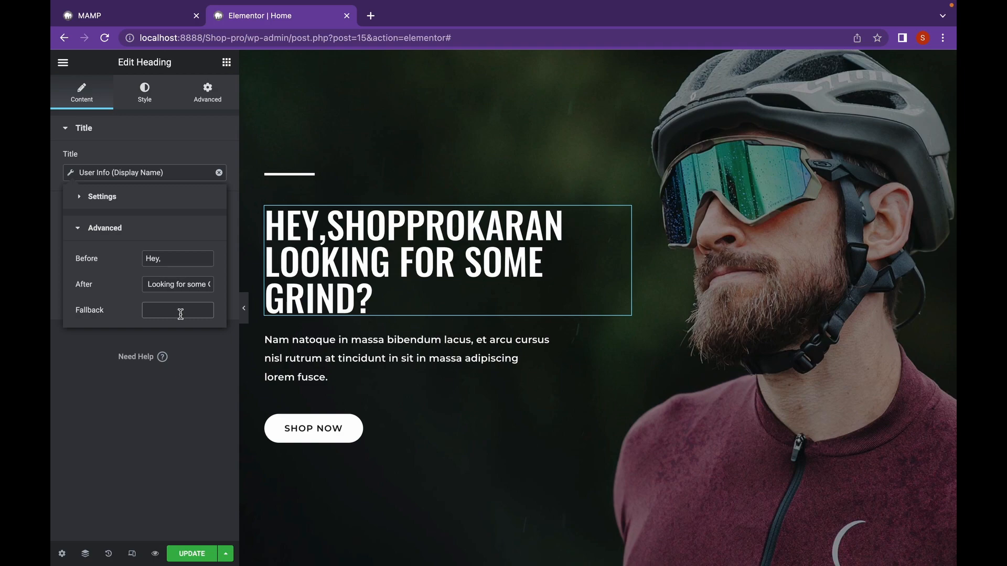
{"action": "type", "text": "Man"}
{"action": "left_click", "coordinate": [195, 558]}
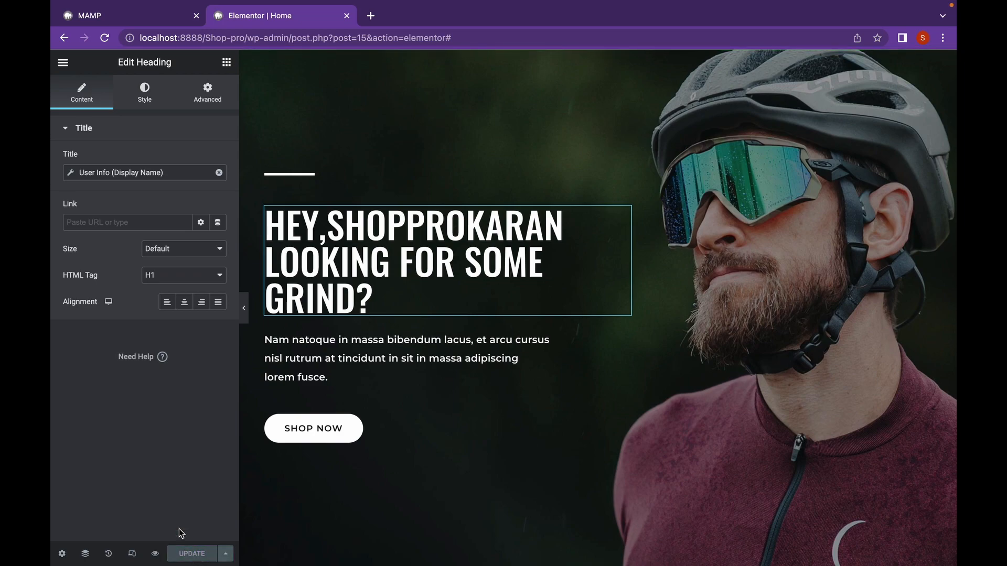
- Open the site's home page at localhost:8888/Shop-pro/ in a new incognito window
{"action": "left_click_drag", "start_coordinate": [248, 38], "coordinate": [135, 44]}
{"action": "key", "text": "super+c"}
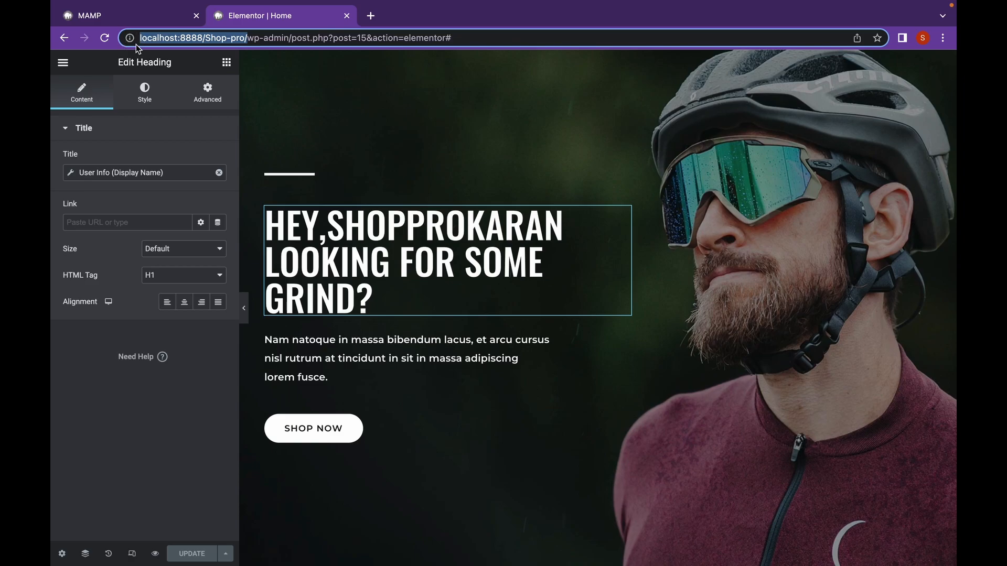
{"action": "left_click", "coordinate": [943, 38]}
{"action": "left_click", "coordinate": [857, 95]}
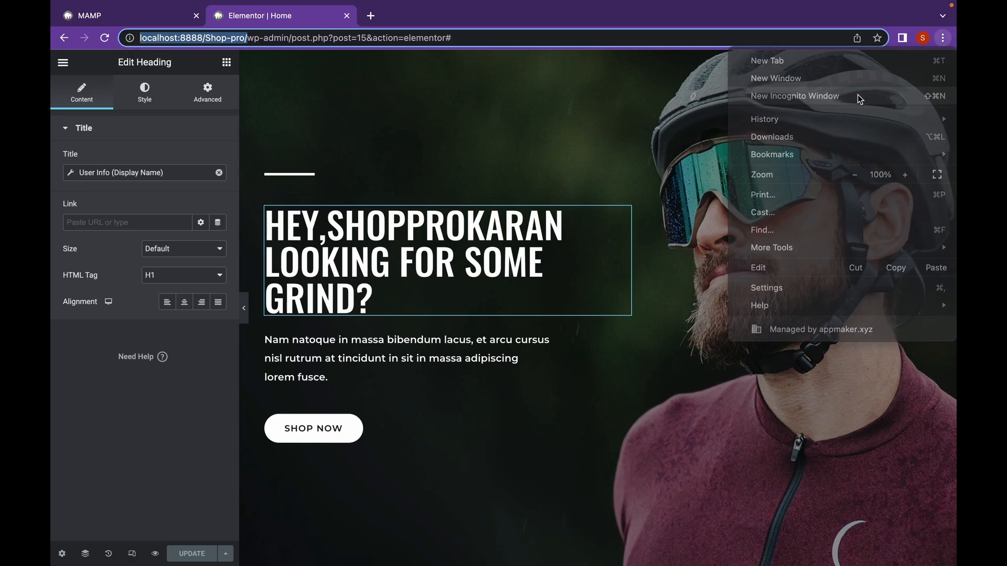
{"action": "key", "text": "super+v"}
{"action": "key", "text": "Return"}
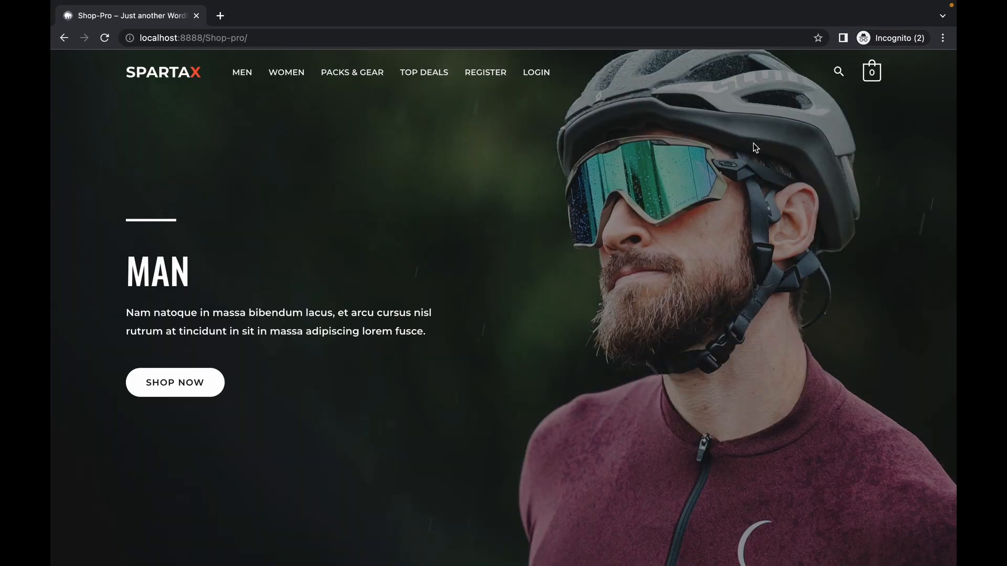
- Check the hero heading on the logged-out home page and dismiss the sign-up popup
{"action": "scroll", "coordinate": [379, 282], "scroll_direction": "down", "scroll_amount": 2}
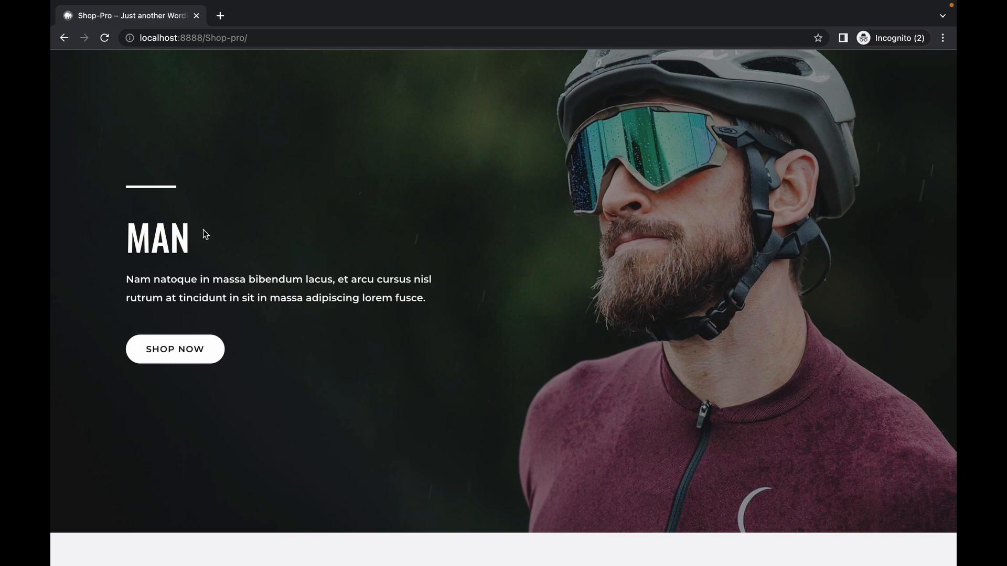
{"action": "scroll", "coordinate": [203, 229], "scroll_direction": "up", "scroll_amount": 2}
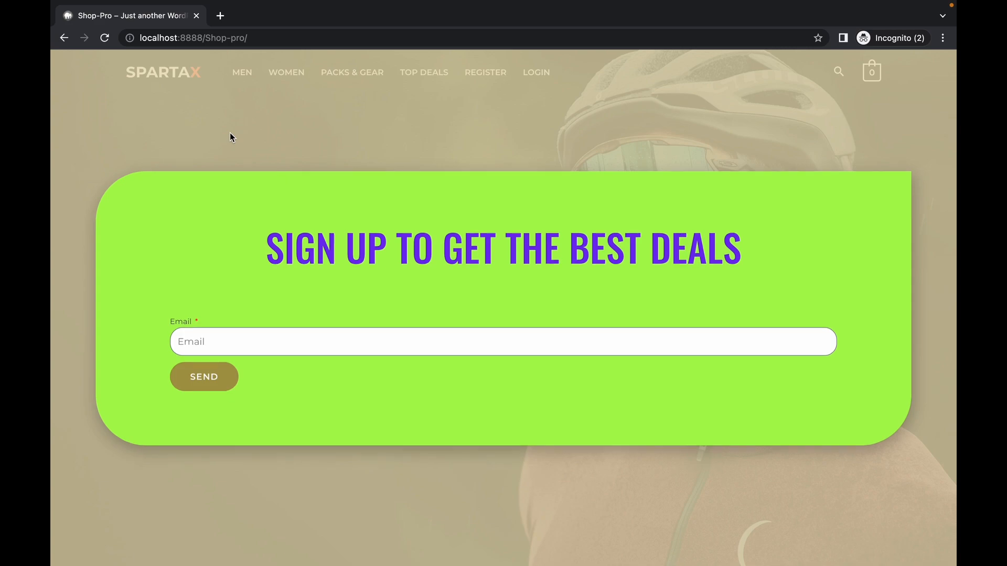
{"action": "key", "text": "Escape"}
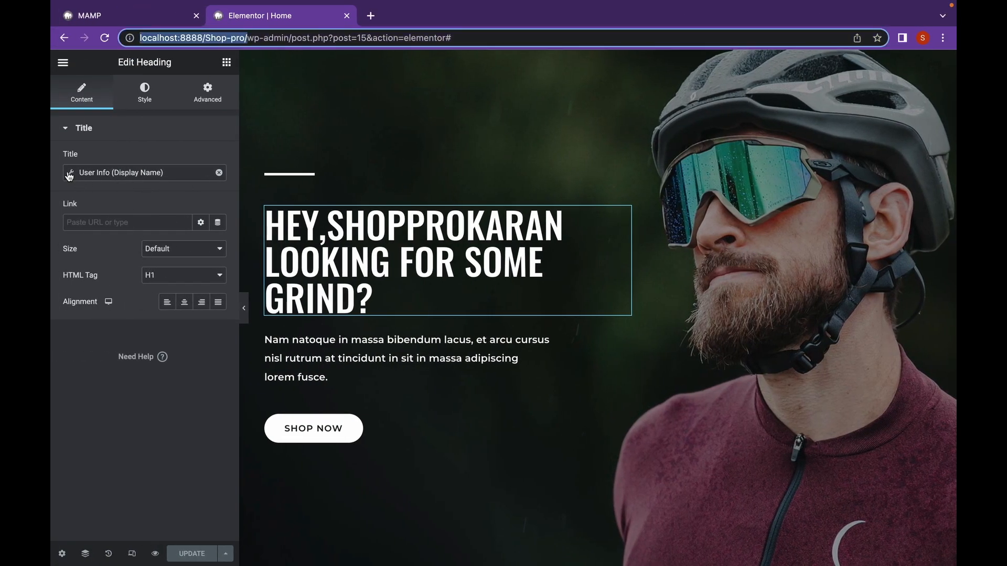
- Back in the Elementor window, set the User Info tag's fallback text to "Looking for some Grind?" and update the page
{"action": "left_click", "coordinate": [84, 176]}
{"action": "left_click_drag", "start_coordinate": [175, 310], "coordinate": [112, 310]}
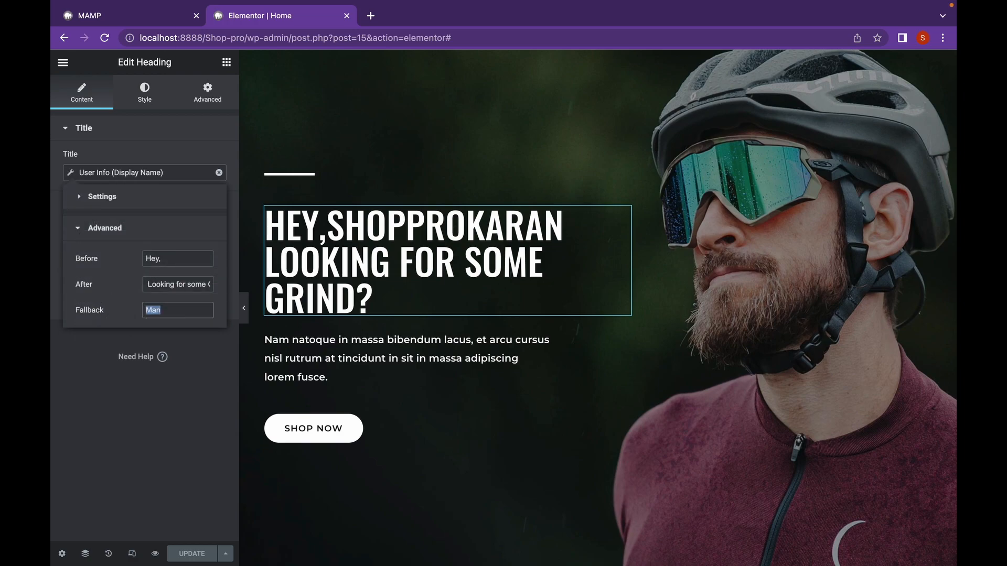
{"action": "type", "text": "Looking fo"}
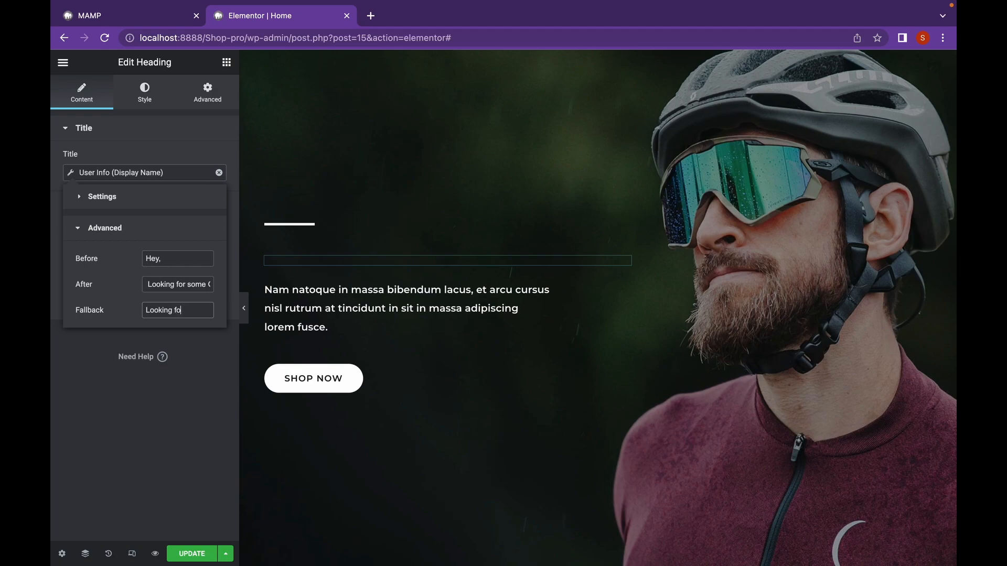
{"action": "type", "text": "r some Grind?"}
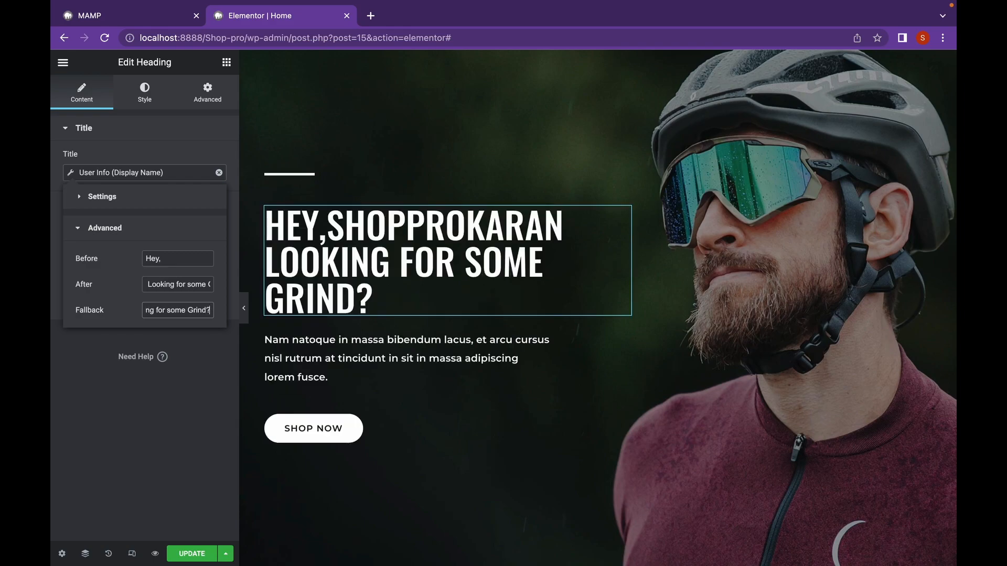
{"action": "left_click", "coordinate": [197, 554]}
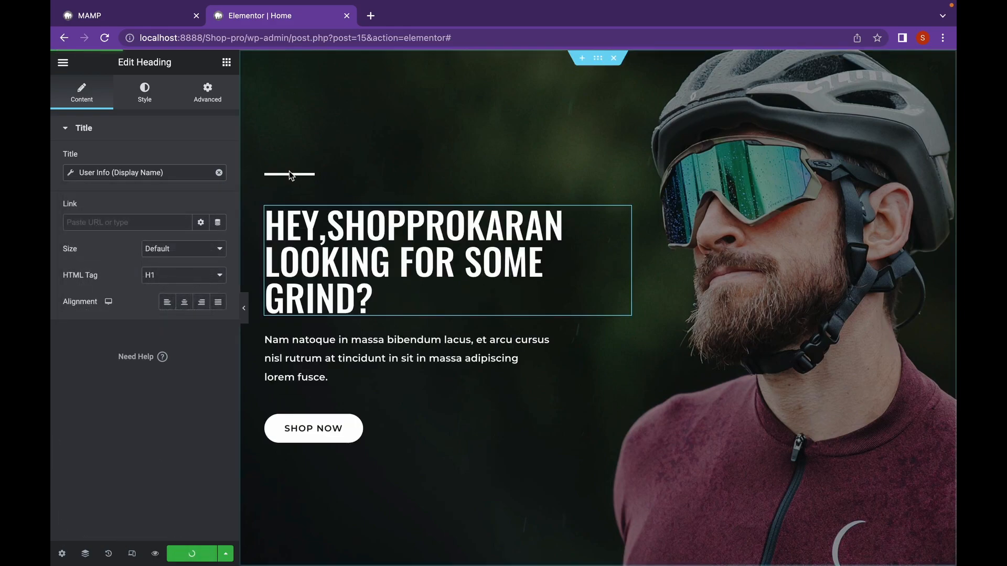
- Reload the home page in the incognito window to check the heading's fallback, and open the Register page
{"action": "key", "text": "ctrl+Right"}
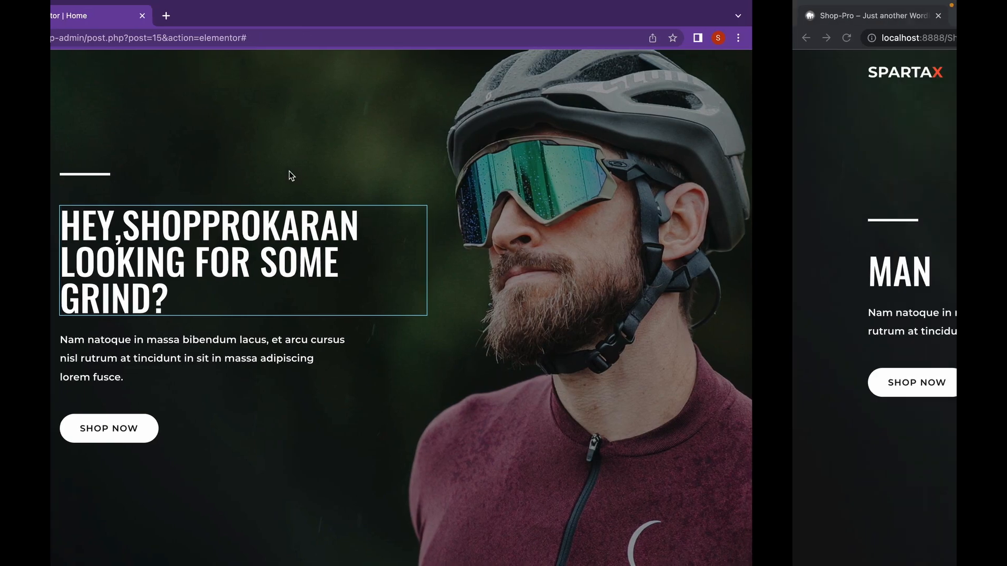
{"action": "left_click", "coordinate": [109, 72]}
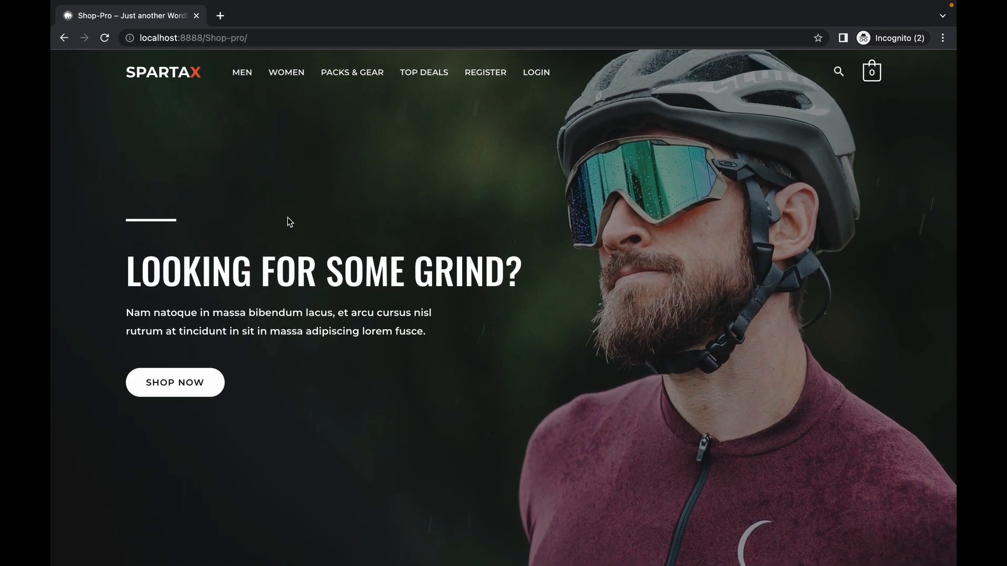
{"action": "left_click", "coordinate": [539, 78]}
{"action": "left_click", "coordinate": [481, 75]}
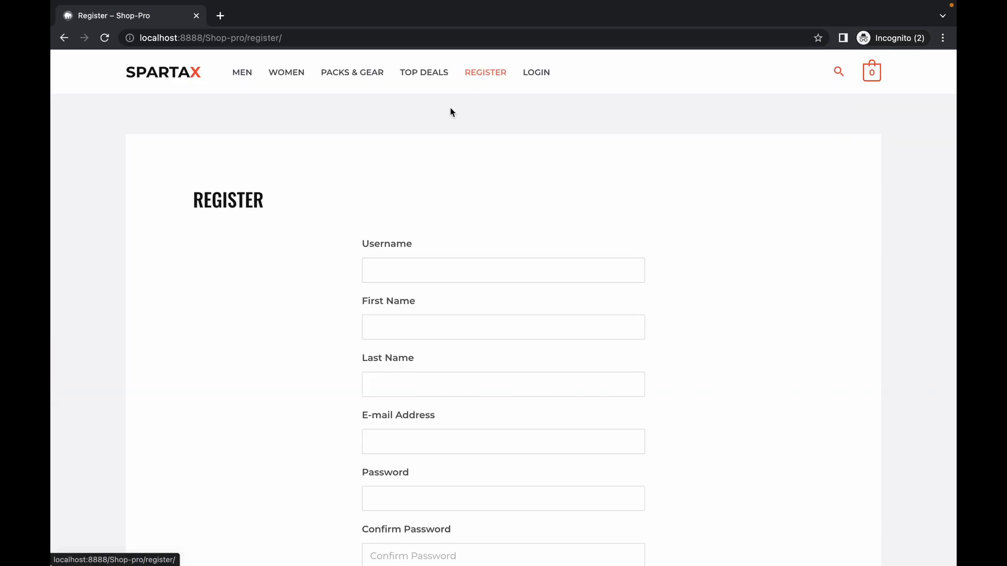
- Fill in the username, first name and last name in the registration form
{"action": "scroll", "coordinate": [383, 273], "scroll_direction": "down", "scroll_amount": 1}
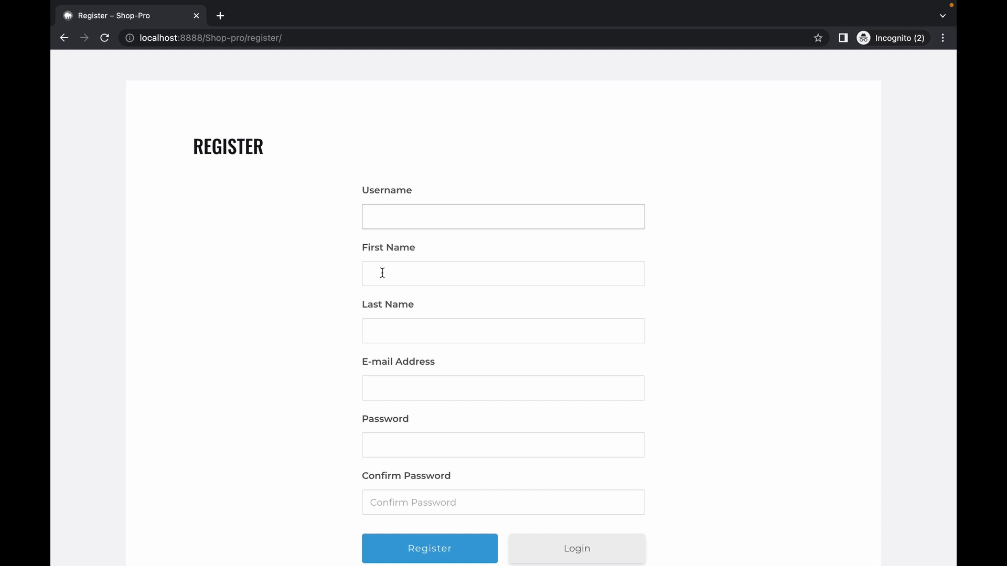
{"action": "type", "text": "karan"}
{"action": "left_click", "coordinate": [415, 273]}
{"action": "type", "text": "Karan"}
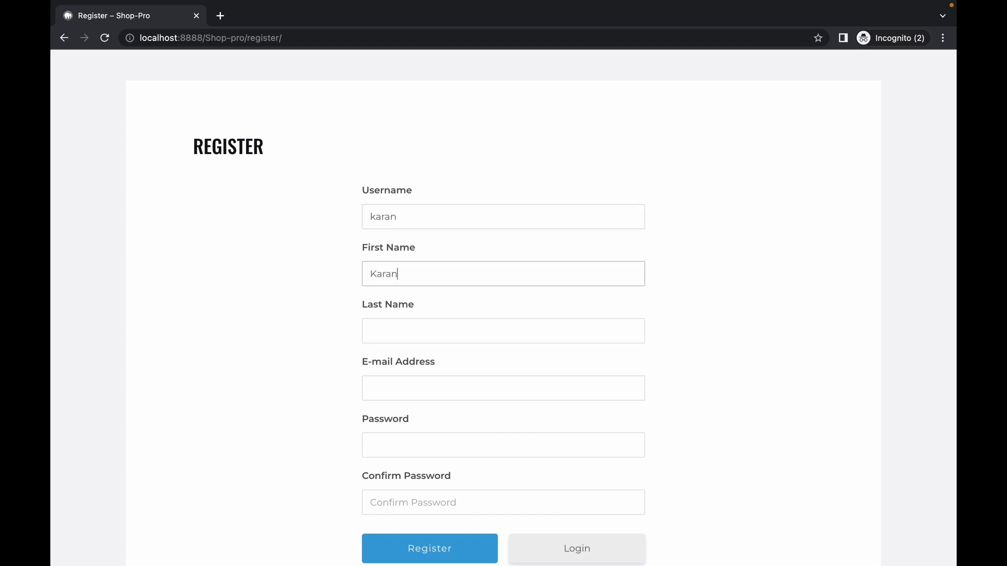
{"action": "left_click", "coordinate": [393, 334]}
- Complete the registration form with the e-mail address, password and password confirmation, and submit it
{"action": "left_click", "coordinate": [400, 381]}
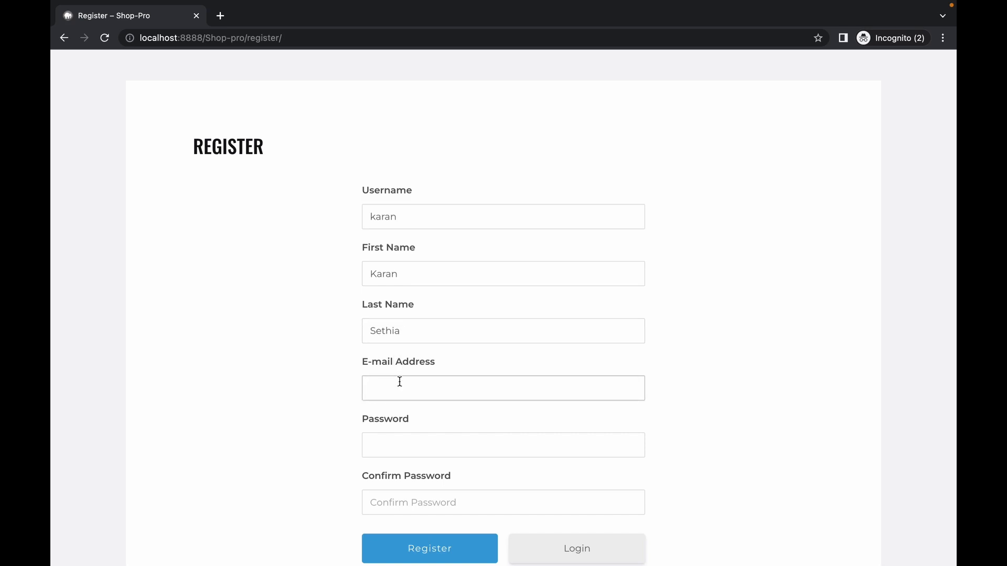
{"action": "key", "text": "Return"}
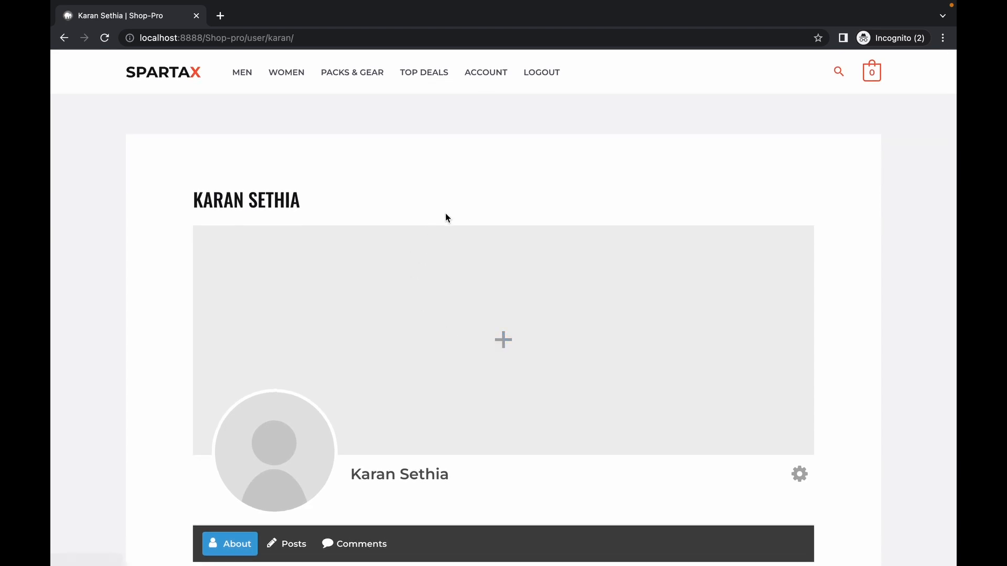
- Look over the new account's profile page and return to the site's home page
{"action": "scroll", "coordinate": [442, 260], "scroll_direction": "down", "scroll_amount": 1}
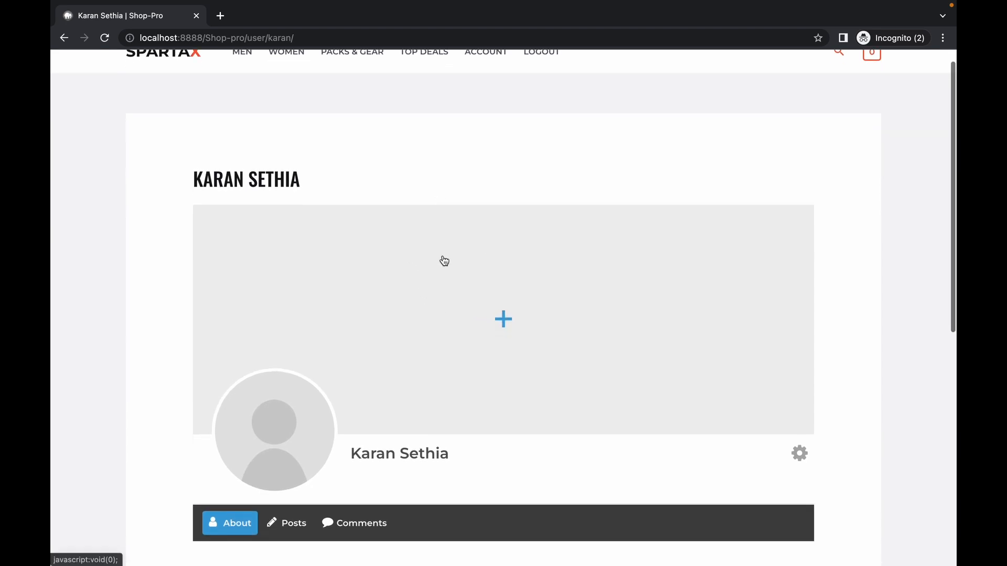
{"action": "scroll", "coordinate": [444, 260], "scroll_direction": "up", "scroll_amount": 1}
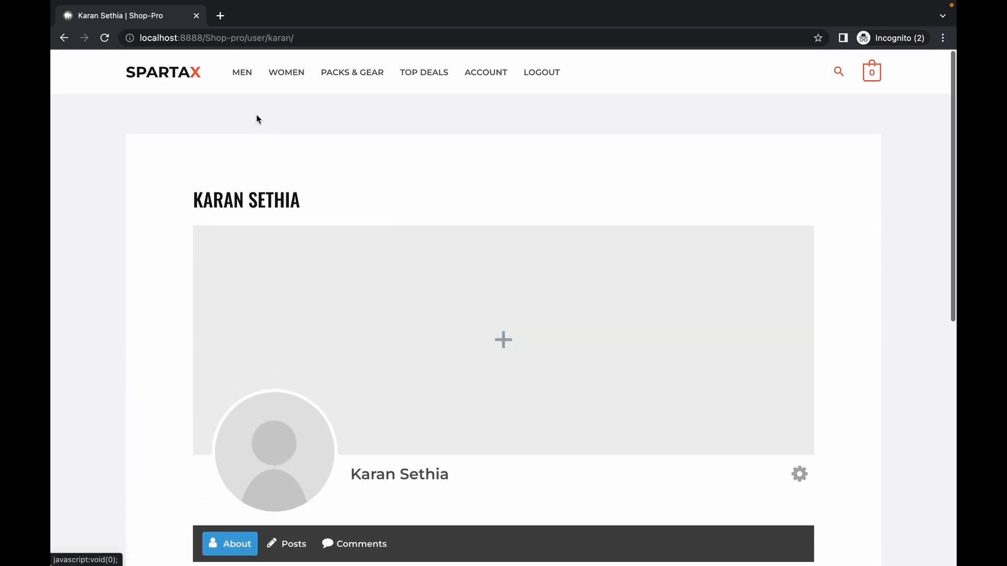
{"action": "left_click", "coordinate": [196, 81]}
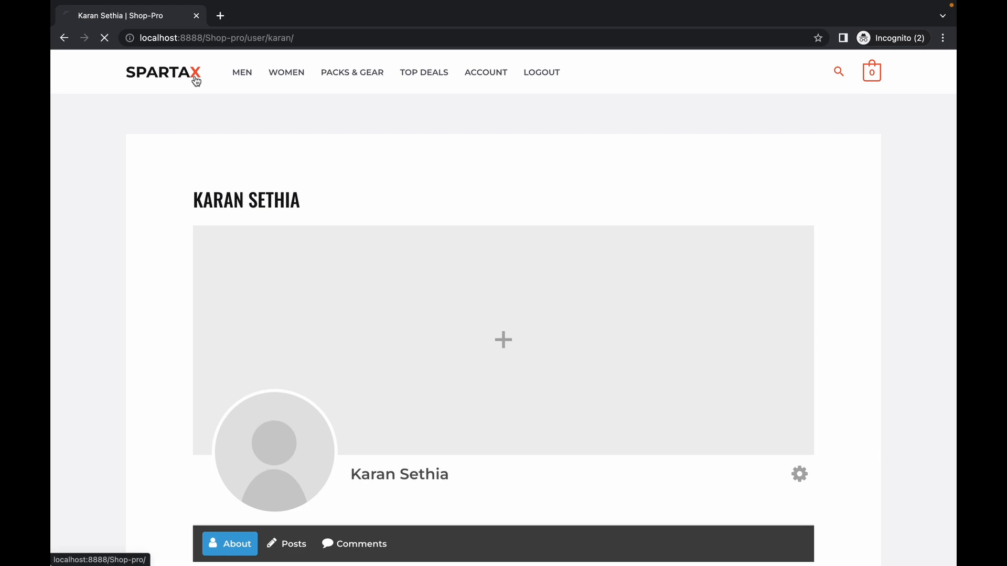